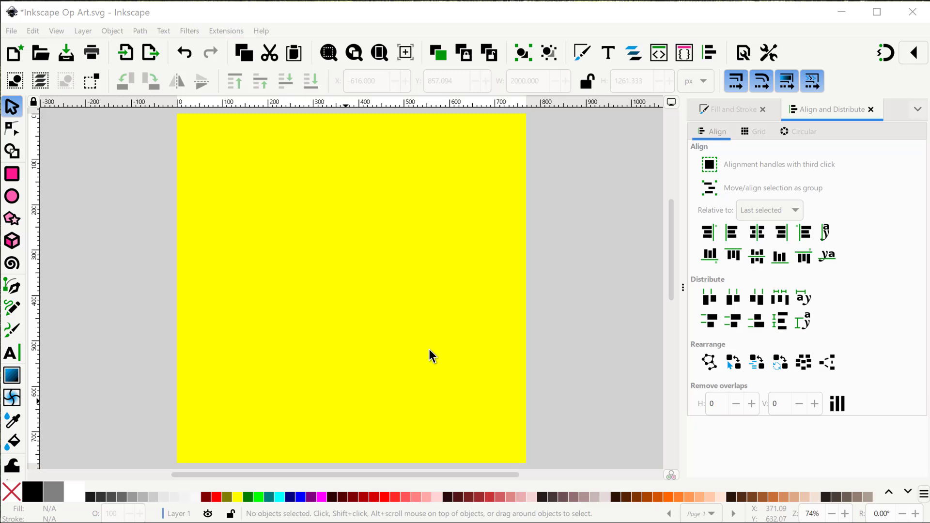
Review the page background colour in the document properties, then close them.
{"action": "right_click", "coordinate": [583, 258]}
{"action": "left_click", "coordinate": [604, 279]}
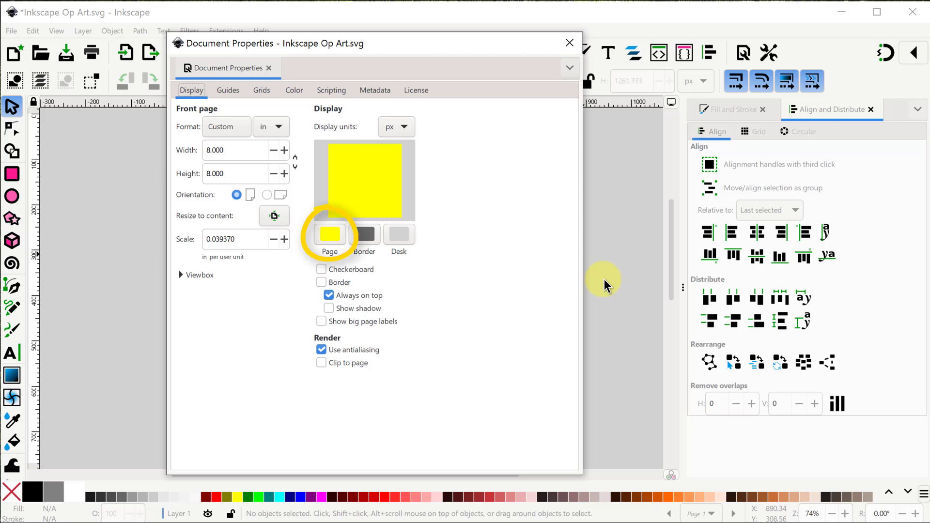
{"action": "left_click", "coordinate": [571, 43]}
Draw a straight test line about 102 px wide and 382 px high beside the photo and give it a red (#FF0000) stroke.
{"action": "scroll", "coordinate": [594, 220], "scroll_direction": "down", "scroll_amount": 5}
{"action": "scroll", "coordinate": [569, 240], "scroll_direction": "down", "scroll_amount": 1, "text": "ctrl"}
{"action": "scroll", "coordinate": [569, 240], "scroll_direction": "down", "scroll_amount": 1, "text": "ctrl"}
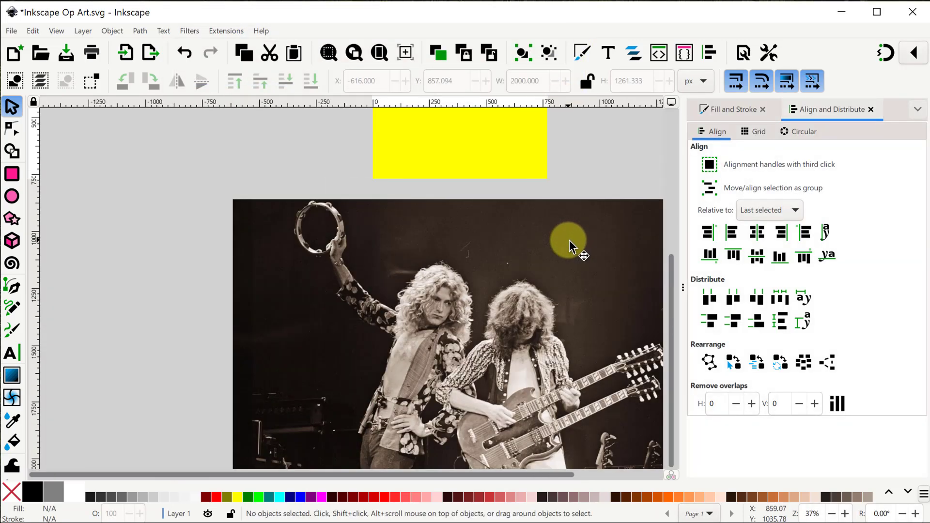
{"action": "left_click_drag", "start_coordinate": [568, 240], "coordinate": [490, 176]}
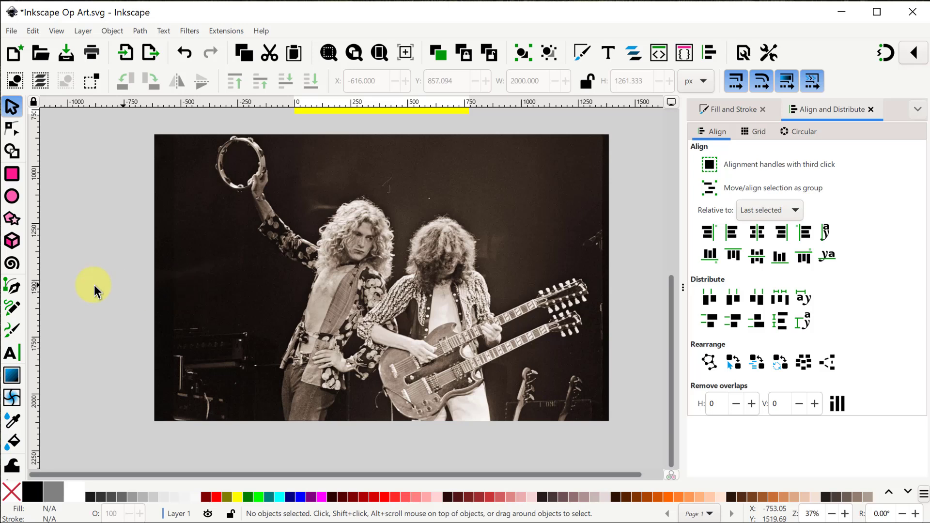
{"action": "left_click", "coordinate": [12, 289]}
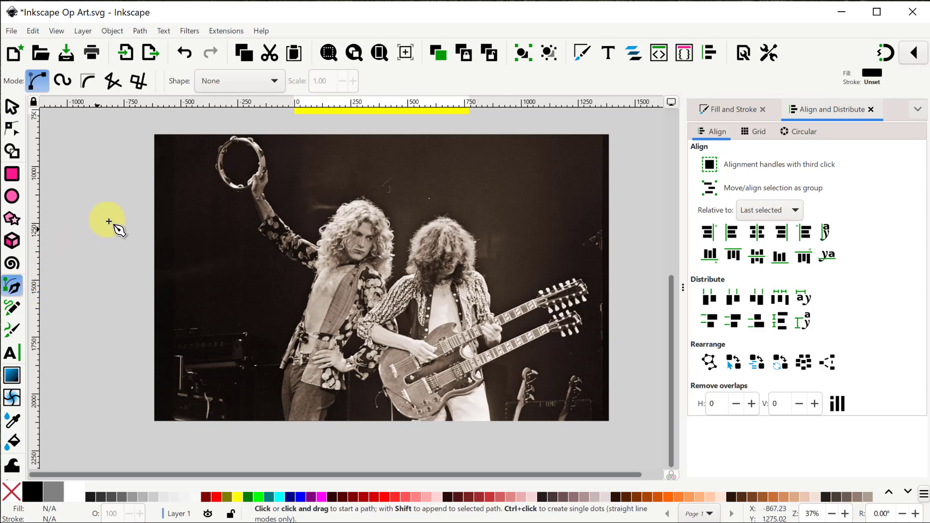
{"action": "left_click", "coordinate": [90, 198]}
{"action": "double_click", "coordinate": [113, 286]}
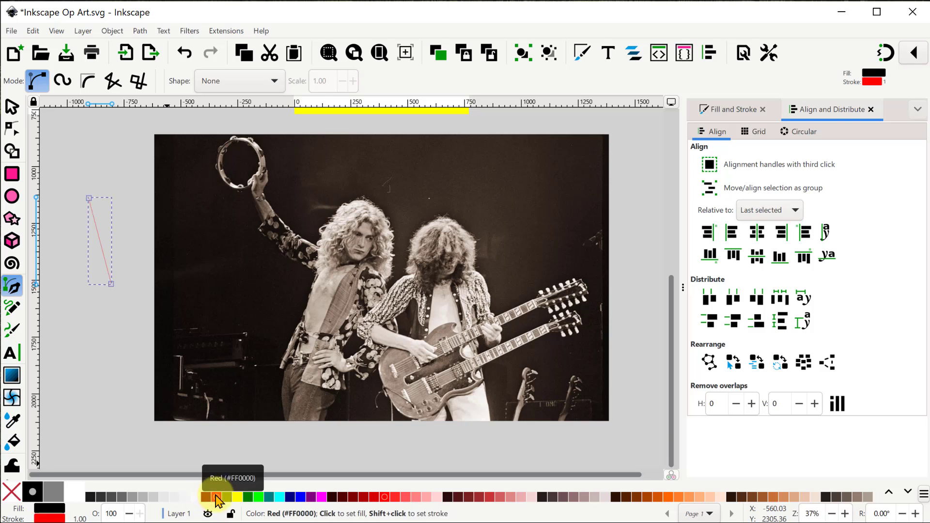
Show the test line's stroke style settings, then delete the line.
{"action": "left_click", "coordinate": [722, 115]}
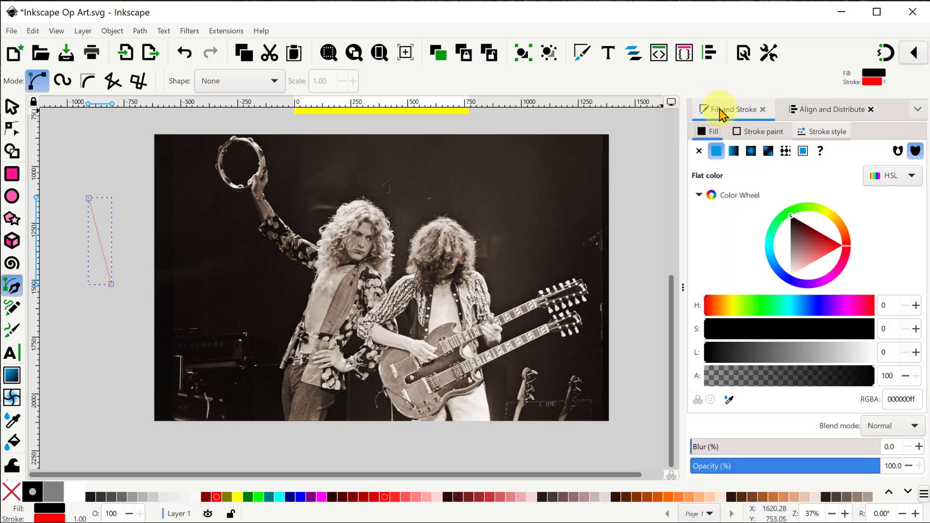
{"action": "left_click", "coordinate": [823, 136]}
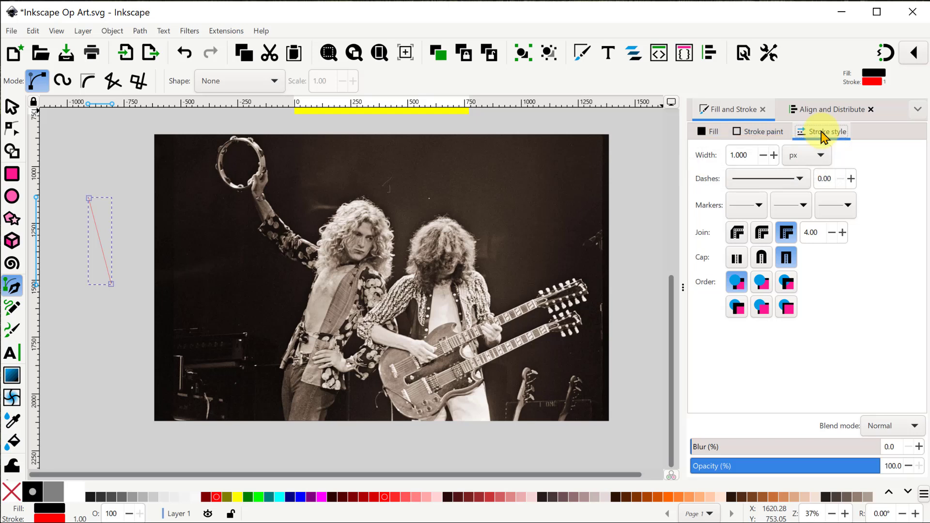
{"action": "left_click", "coordinate": [10, 108]}
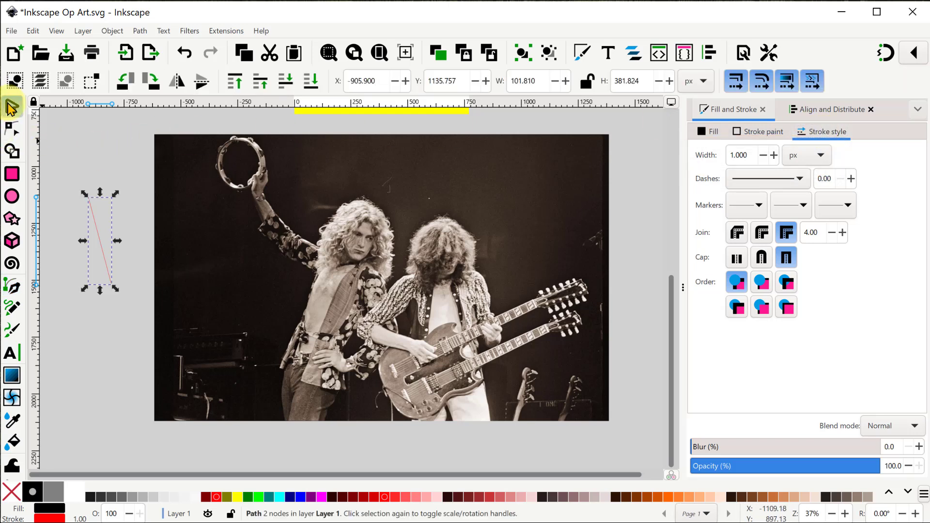
{"action": "key", "text": "Escape"}
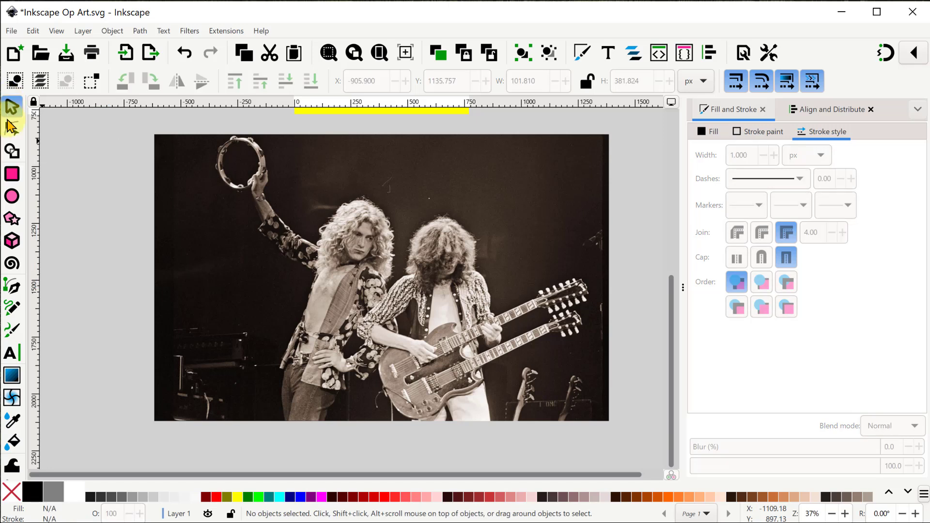
Start a Pen tool outline at the white trouser leg's lower outer corner and run it along the photo's lower edge to the singer's jeans.
{"action": "left_click", "coordinate": [13, 289]}
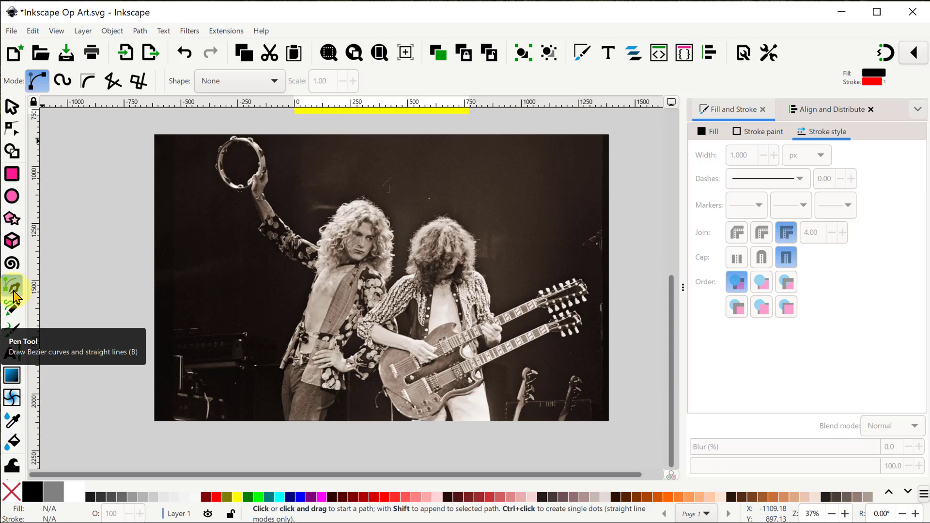
{"action": "scroll", "coordinate": [501, 441], "scroll_direction": "up", "scroll_amount": 6, "text": "ctrl"}
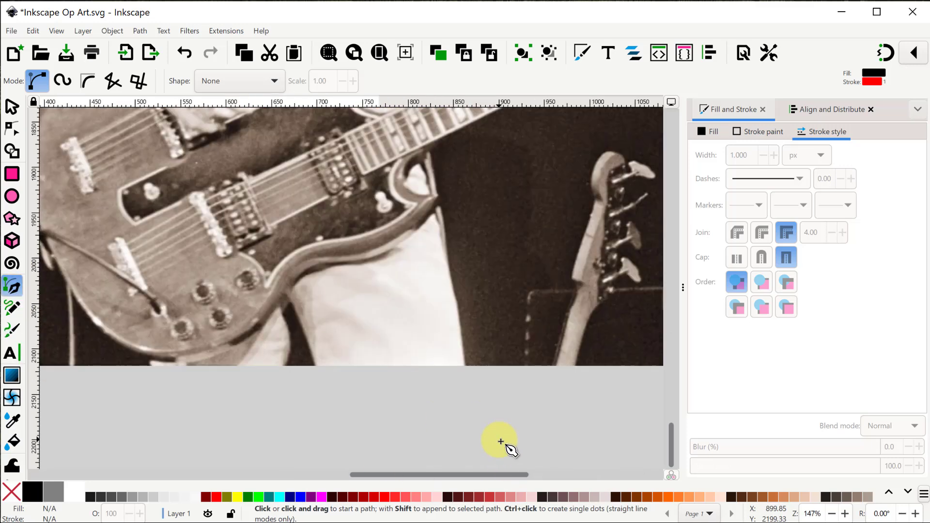
{"action": "left_click", "coordinate": [433, 292]}
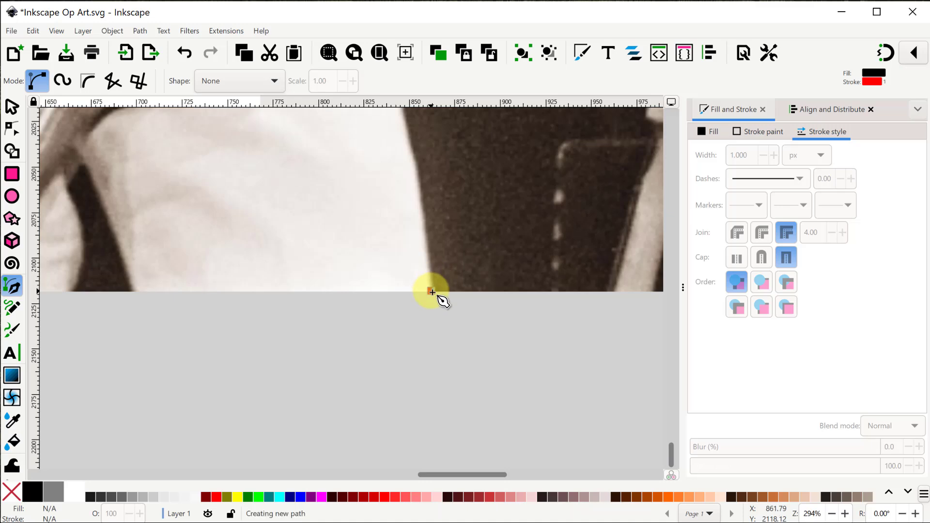
{"action": "left_click_drag", "start_coordinate": [184, 381], "coordinate": [583, 377]}
{"action": "left_click_drag", "start_coordinate": [217, 374], "coordinate": [300, 375]}
{"action": "scroll", "coordinate": [300, 375], "scroll_direction": "left", "scroll_amount": 20}
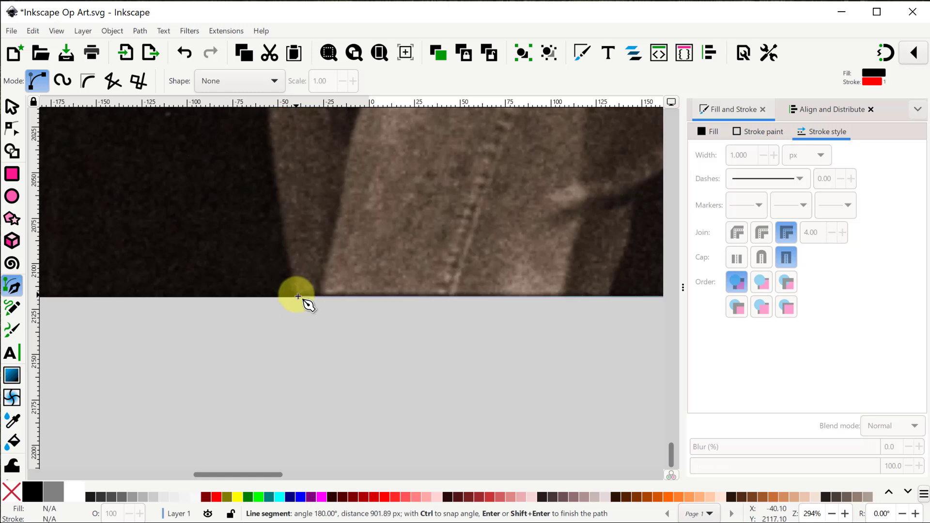
{"action": "scroll", "coordinate": [298, 296], "scroll_direction": "down", "scroll_amount": 3}
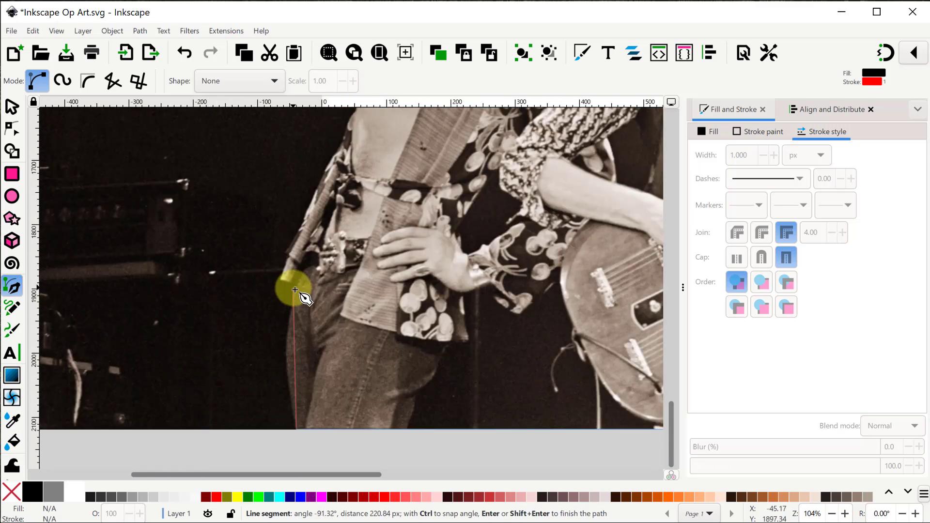
{"action": "scroll", "coordinate": [293, 282], "scroll_direction": "up", "scroll_amount": 3}
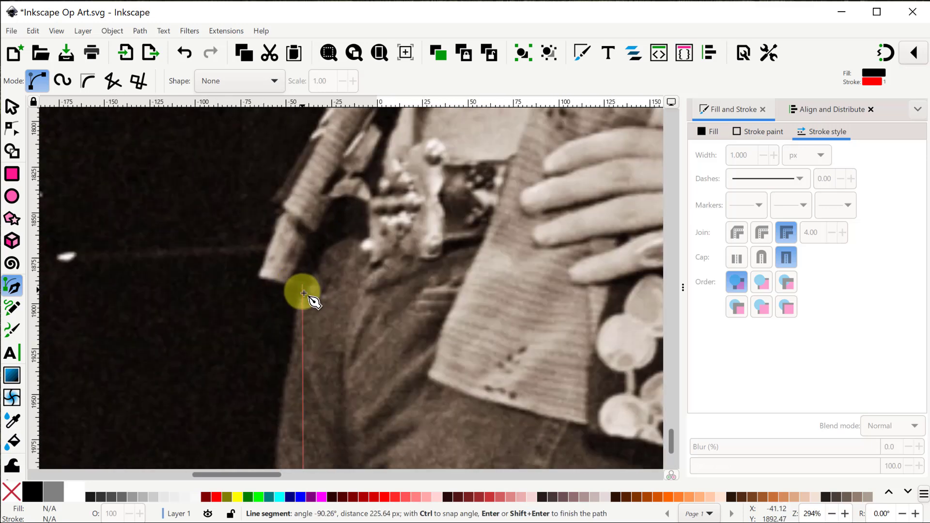
Trace straight segments up the singer's outer side, from the jeans and jacket hem to below the raised arm.
{"action": "left_click", "coordinate": [299, 291]}
{"action": "left_click", "coordinate": [258, 280]}
{"action": "left_click", "coordinate": [284, 210]}
{"action": "left_click", "coordinate": [273, 202]}
{"action": "scroll", "coordinate": [290, 198], "scroll_direction": "up", "scroll_amount": 5}
{"action": "scroll", "coordinate": [380, 231], "scroll_direction": "up", "scroll_amount": 5}
{"action": "left_click", "coordinate": [459, 424]}
{"action": "left_click", "coordinate": [519, 223]}
{"action": "left_click", "coordinate": [499, 160]}
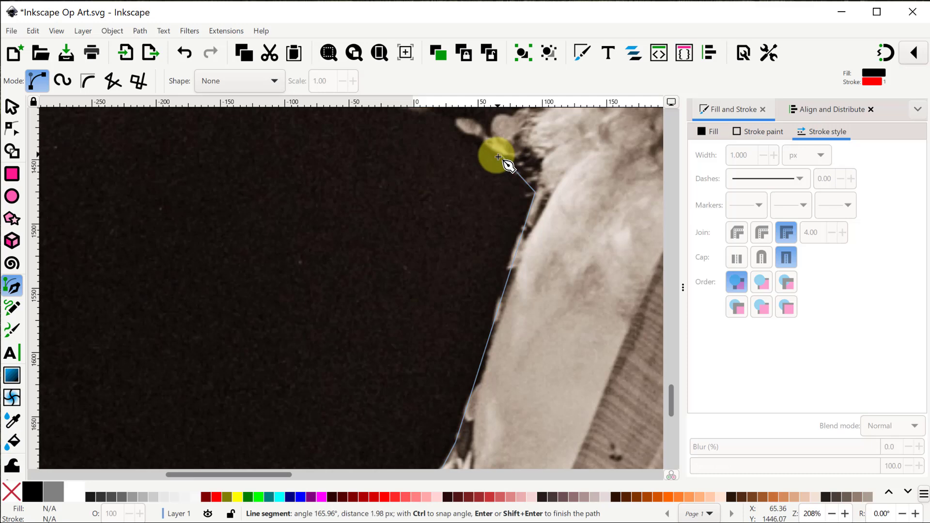
Continue the outline along the underside of the singer's raised arm to the wrist below the tambourine.
{"action": "scroll", "coordinate": [499, 160], "scroll_direction": "up", "scroll_amount": 5}
{"action": "left_click", "coordinate": [430, 297]}
{"action": "left_click", "coordinate": [311, 167]}
{"action": "scroll", "coordinate": [311, 168], "scroll_direction": "up", "scroll_amount": 4}
{"action": "left_click", "coordinate": [335, 312]}
{"action": "scroll", "coordinate": [335, 313], "scroll_direction": "down", "scroll_amount": 3}
{"action": "left_click", "coordinate": [395, 265]}
{"action": "scroll", "coordinate": [395, 265], "scroll_direction": "down", "scroll_amount": 3}
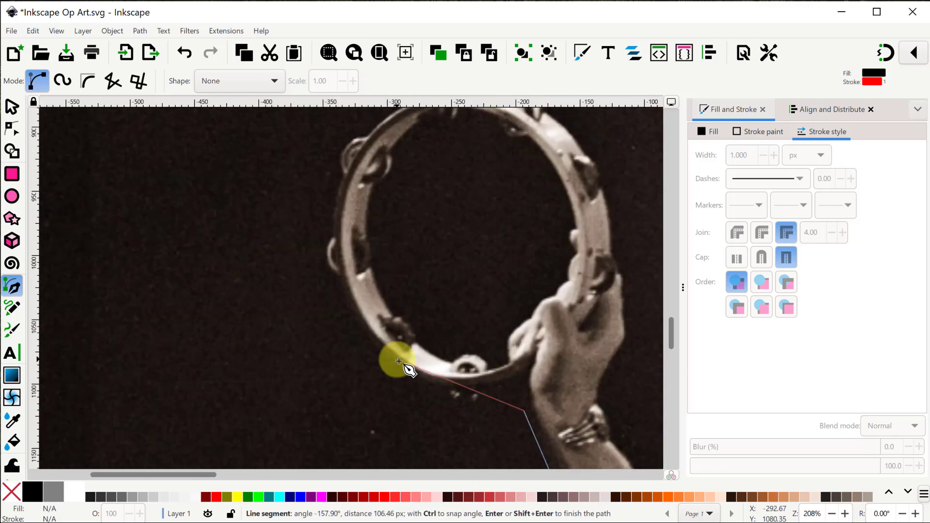
Trace the tambourine's lower rim and its outer edge up toward the top.
{"action": "scroll", "coordinate": [504, 428], "scroll_direction": "up", "scroll_amount": 1}
{"action": "left_click", "coordinate": [529, 369]}
{"action": "left_click", "coordinate": [477, 386]}
{"action": "left_click", "coordinate": [427, 376]}
{"action": "left_click", "coordinate": [276, 216]}
{"action": "left_click", "coordinate": [259, 305]}
{"action": "left_click", "coordinate": [276, 219]}
{"action": "left_click", "coordinate": [308, 167]}
{"action": "left_click", "coordinate": [306, 304]}
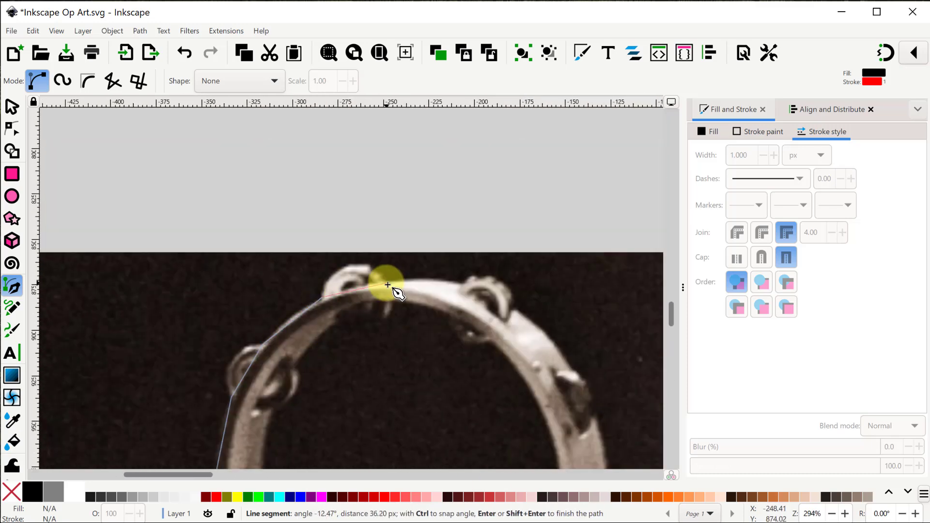
Trace over the top of the tambourine and down its inner-facing side past the hand to the wrist.
{"action": "left_click", "coordinate": [388, 286]}
{"action": "left_click", "coordinate": [459, 213]}
{"action": "left_click", "coordinate": [471, 305]}
{"action": "scroll", "coordinate": [488, 343], "scroll_direction": "down", "scroll_amount": 2}
{"action": "left_click", "coordinate": [489, 319]}
{"action": "scroll", "coordinate": [450, 419], "scroll_direction": "down", "scroll_amount": 4}
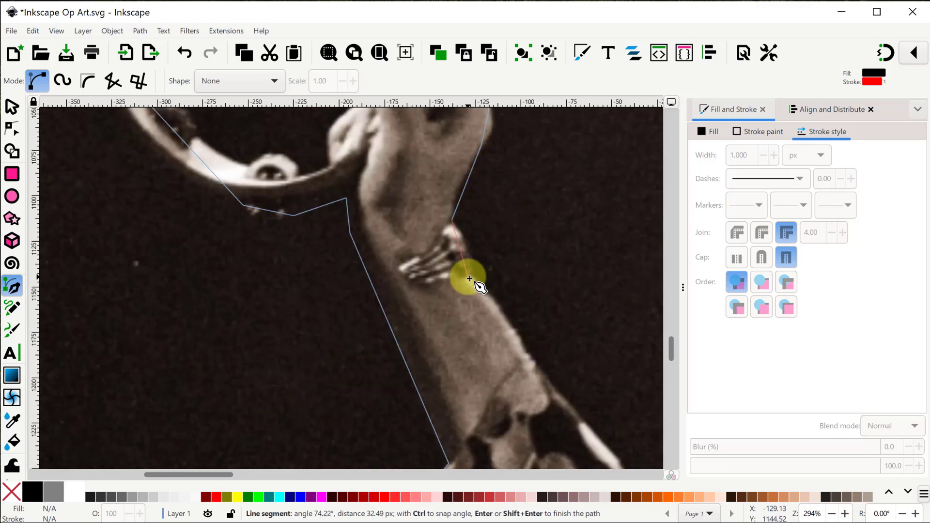
Continue the outline from the bracelet down the upper edge of the raised arm and patterned sleeve toward the singer's hair.
{"action": "left_click", "coordinate": [470, 273]}
{"action": "left_click", "coordinate": [534, 361]}
{"action": "left_click", "coordinate": [352, 309]}
{"action": "left_click", "coordinate": [387, 336]}
{"action": "left_click", "coordinate": [400, 356]}
{"action": "left_click", "coordinate": [425, 373]}
{"action": "left_click", "coordinate": [438, 385]}
{"action": "left_click", "coordinate": [396, 342]}
{"action": "left_click", "coordinate": [423, 369]}
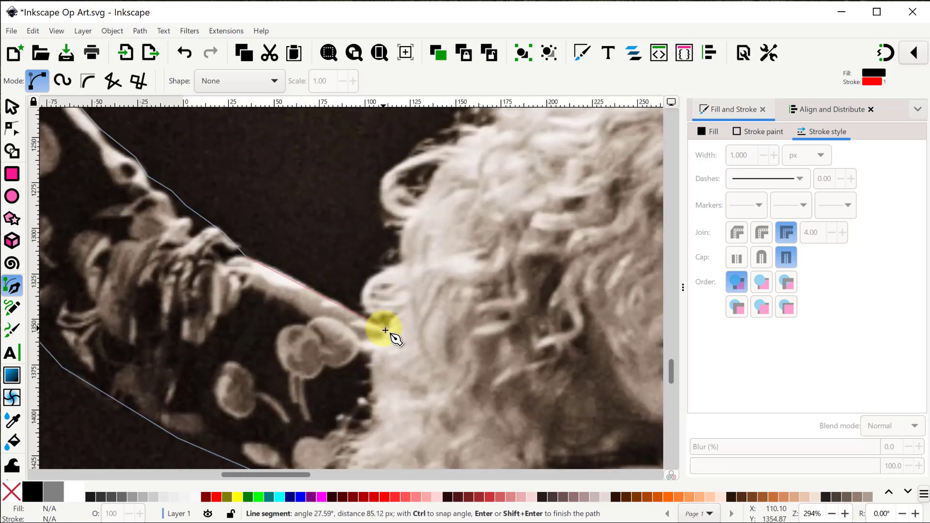
Trace the arm-side edge of the singer's curly hair from the shoulder up to the crown.
{"action": "left_click", "coordinate": [385, 328]}
{"action": "left_click", "coordinate": [391, 315]}
{"action": "left_click", "coordinate": [406, 217]}
{"action": "left_click", "coordinate": [446, 147]}
{"action": "left_click", "coordinate": [404, 323]}
{"action": "left_click", "coordinate": [439, 251]}
{"action": "left_click", "coordinate": [503, 189]}
{"action": "left_click", "coordinate": [470, 207]}
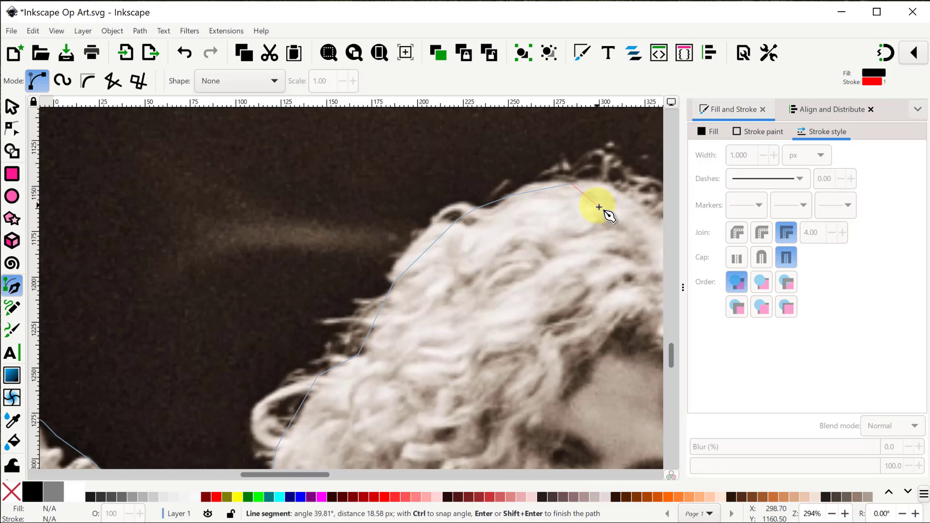
Trace from the crown of the singer's hair down the side facing the guitarist to chin level.
{"action": "left_click", "coordinate": [472, 244]}
{"action": "left_click", "coordinate": [502, 257]}
{"action": "left_click", "coordinate": [553, 315]}
{"action": "left_click", "coordinate": [568, 339]}
{"action": "left_click", "coordinate": [591, 309]}
{"action": "left_click", "coordinate": [617, 409]}
{"action": "left_click", "coordinate": [350, 263]}
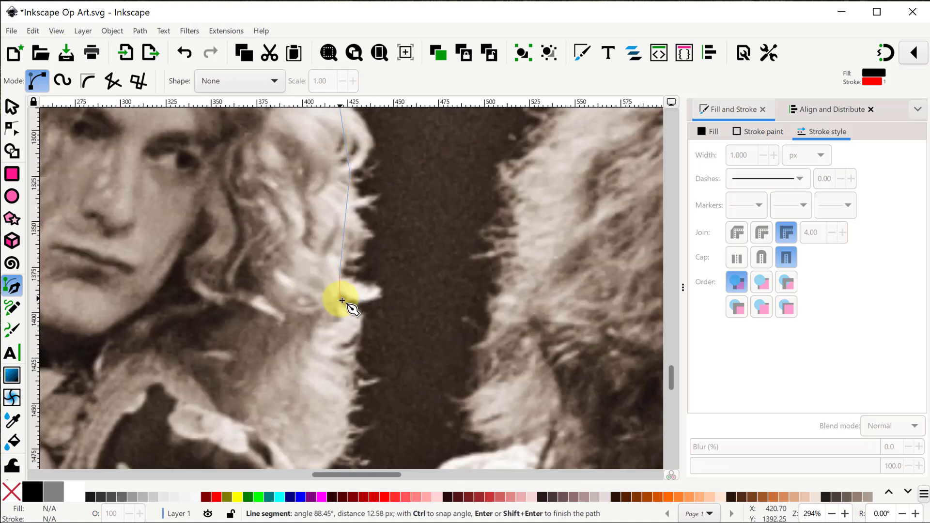
Trace the singer's lower hair, cross the gap at the shoulders, and continue up the near edge of the guitarist's hair.
{"action": "left_click", "coordinate": [344, 301]}
{"action": "left_click", "coordinate": [360, 341]}
{"action": "left_click", "coordinate": [349, 339]}
{"action": "left_click", "coordinate": [303, 386]}
{"action": "left_click", "coordinate": [337, 367]}
{"action": "left_click", "coordinate": [456, 262]}
{"action": "left_click", "coordinate": [480, 197]}
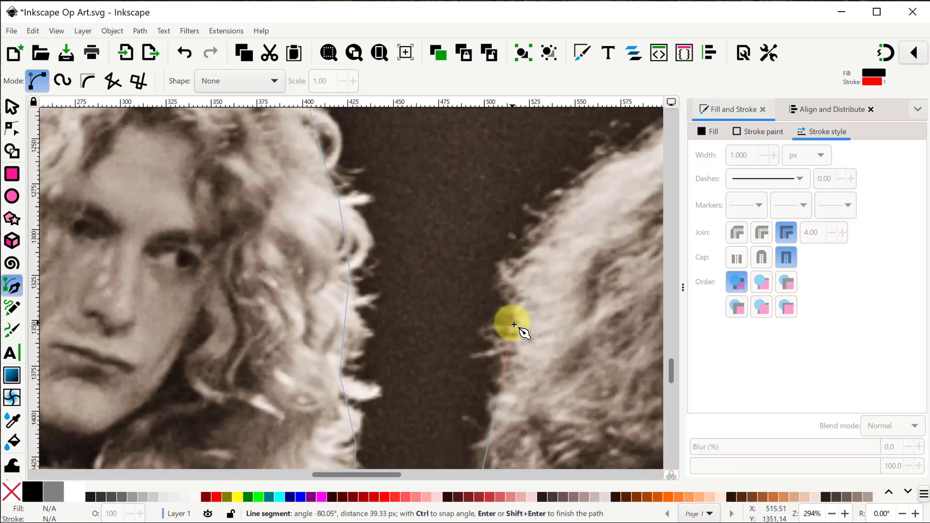
Trace over the top of the guitarist's hair and partway down its far side.
{"action": "left_click", "coordinate": [413, 238]}
{"action": "left_click", "coordinate": [468, 201]}
{"action": "left_click", "coordinate": [527, 170]}
{"action": "left_click", "coordinate": [440, 188]}
{"action": "left_click", "coordinate": [512, 202]}
{"action": "left_click", "coordinate": [580, 256]}
{"action": "left_click", "coordinate": [438, 301]}
{"action": "left_click", "coordinate": [480, 380]}
{"action": "left_click", "coordinate": [494, 323]}
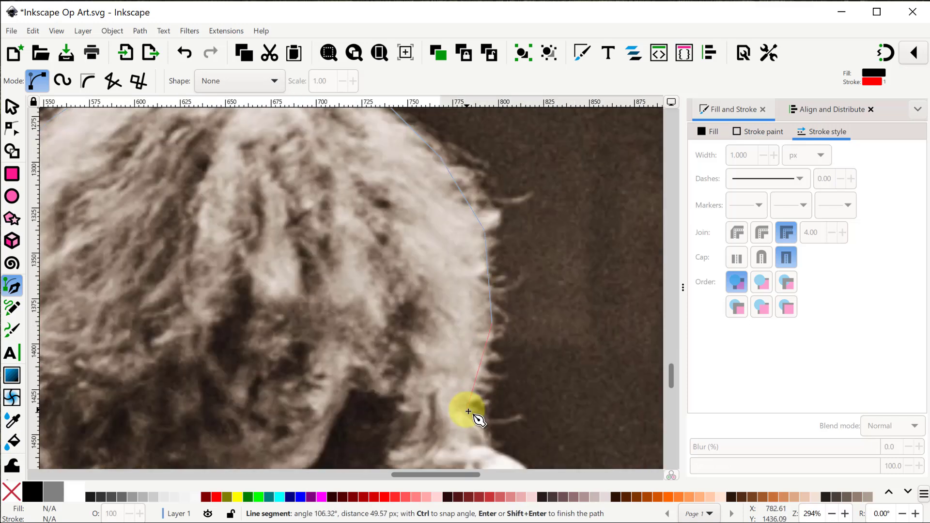
Continue the outline down the guitarist's shoulder and jacket to the hand on the upper guitar neck.
{"action": "left_click", "coordinate": [470, 411]}
{"action": "left_click", "coordinate": [286, 235]}
{"action": "left_click", "coordinate": [367, 326]}
{"action": "left_click", "coordinate": [387, 385]}
{"action": "left_click", "coordinate": [395, 414]}
{"action": "left_click", "coordinate": [411, 372]}
{"action": "left_click", "coordinate": [437, 408]}
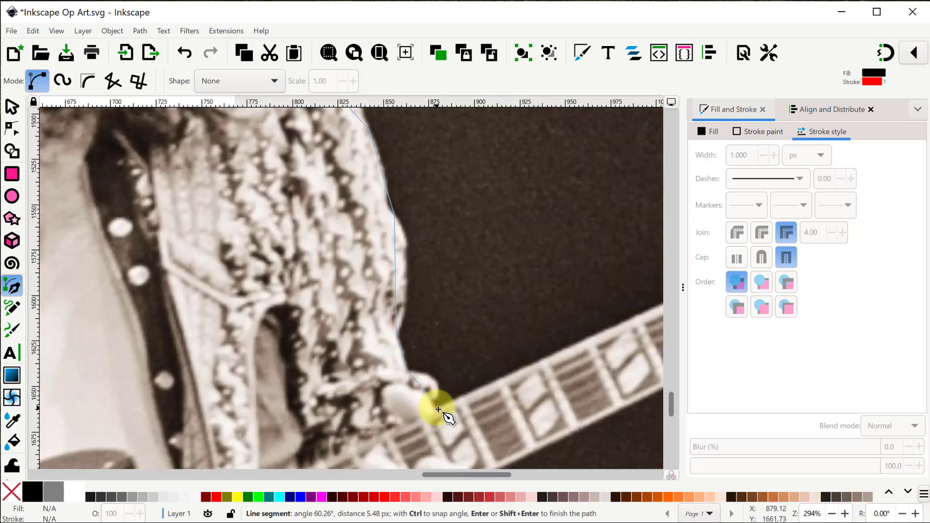
Trace the upper edge of the upper guitar neck and its headstock toward the tip.
{"action": "left_click", "coordinate": [494, 329]}
{"action": "left_click", "coordinate": [531, 316]}
{"action": "left_click", "coordinate": [544, 284]}
{"action": "left_click", "coordinate": [559, 286]}
{"action": "left_click", "coordinate": [590, 274]}
{"action": "left_click", "coordinate": [394, 306]}
{"action": "left_click", "coordinate": [446, 288]}
{"action": "left_click", "coordinate": [493, 267]}
{"action": "left_click_drag", "start_coordinate": [564, 233], "coordinate": [578, 233]}
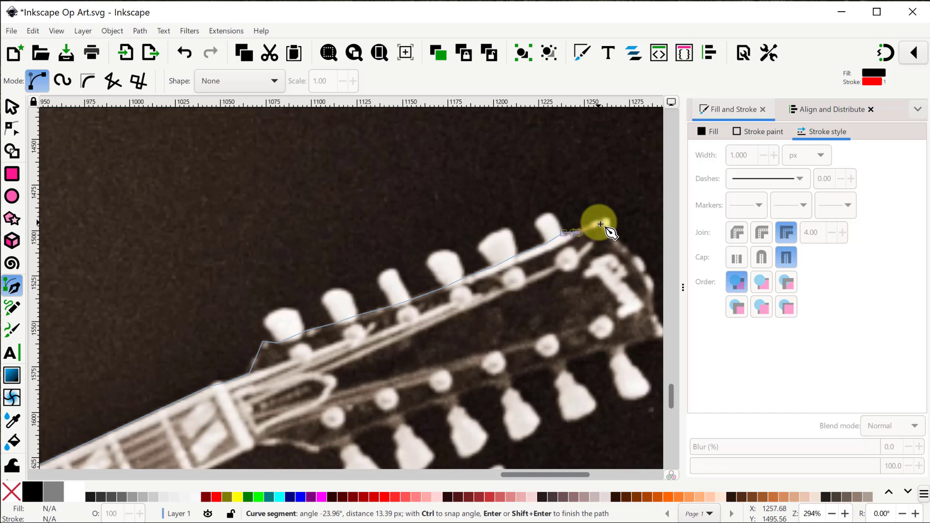
Trace around the upper headstock's end and back along its underside, outlining the first lower tuning pegs.
{"action": "left_click", "coordinate": [605, 225]}
{"action": "left_click", "coordinate": [497, 320]}
{"action": "left_click", "coordinate": [470, 360]}
{"action": "left_click", "coordinate": [487, 389]}
{"action": "left_click", "coordinate": [464, 404]}
{"action": "left_click", "coordinate": [456, 370]}
{"action": "left_click", "coordinate": [397, 390]}
{"action": "left_click", "coordinate": [358, 402]}
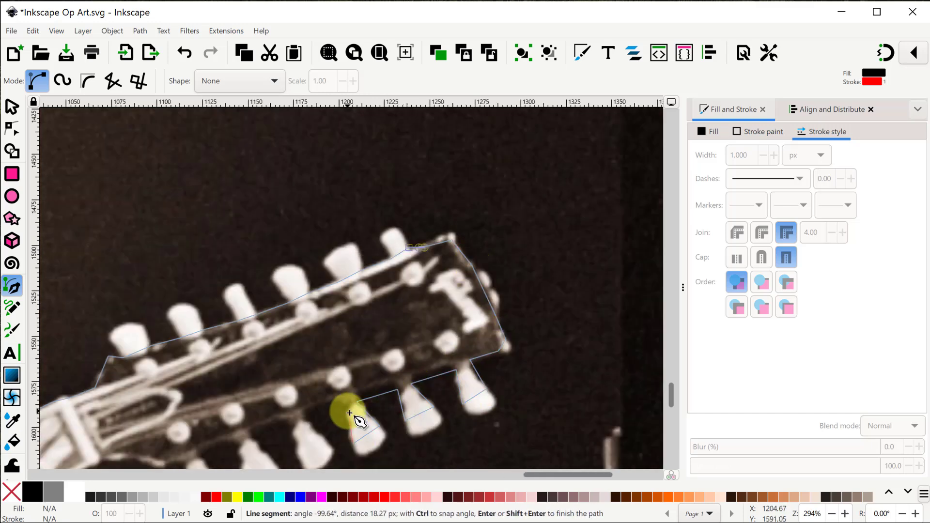
{"action": "left_click", "coordinate": [348, 403]}
Outline the remaining lower pegs, return along the upper neck's underside, and follow the lower neck out to its headstock.
{"action": "scroll", "coordinate": [317, 431], "scroll_direction": "down", "scroll_amount": 4}
{"action": "left_click", "coordinate": [293, 323]}
{"action": "left_click", "coordinate": [240, 343]}
{"action": "left_click", "coordinate": [198, 358]}
{"action": "left_click", "coordinate": [219, 380]}
{"action": "left_click", "coordinate": [191, 396]}
{"action": "left_click", "coordinate": [186, 363]}
{"action": "left_click", "coordinate": [162, 368]}
{"action": "left_click", "coordinate": [102, 358]}
{"action": "left_click_drag", "start_coordinate": [96, 362], "coordinate": [457, 245]}
{"action": "left_click", "coordinate": [174, 388]}
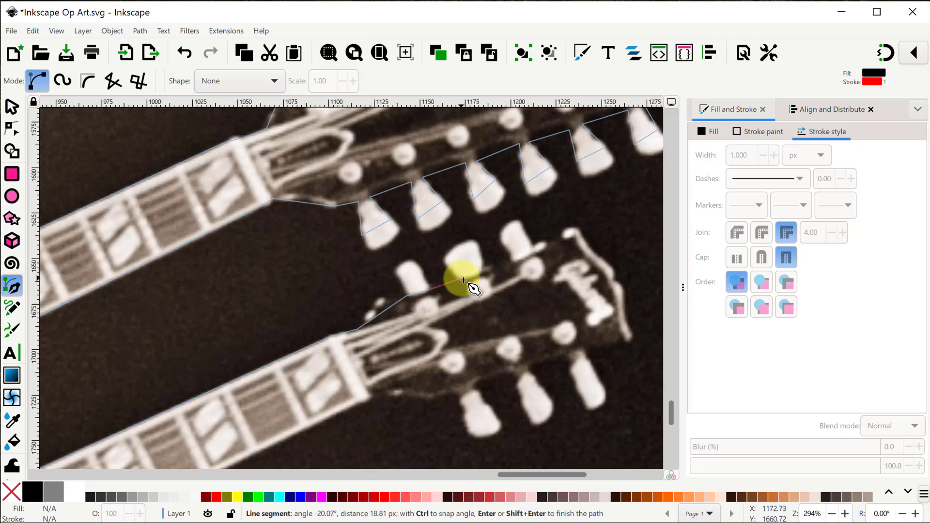
Trace the upper edge of the lower headstock, including its upper tuning pegs.
{"action": "left_click", "coordinate": [460, 279]}
{"action": "left_click", "coordinate": [449, 270]}
{"action": "left_click", "coordinate": [479, 259]}
{"action": "left_click", "coordinate": [483, 269]}
{"action": "left_click", "coordinate": [515, 261]}
{"action": "left_click", "coordinate": [504, 240]}
{"action": "left_click", "coordinate": [523, 230]}
{"action": "left_click", "coordinate": [533, 247]}
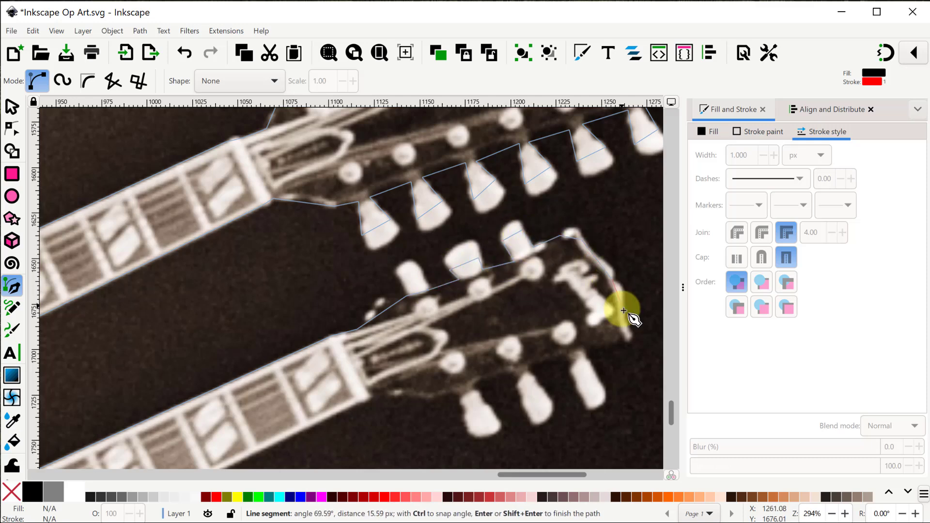
Trace the lower headstock's underside back to the start of the lower guitar neck.
{"action": "left_click", "coordinate": [478, 381]}
{"action": "left_click", "coordinate": [414, 396]}
{"action": "left_click", "coordinate": [370, 398]}
{"action": "left_click_drag", "start_coordinate": [92, 373], "coordinate": [454, 208]}
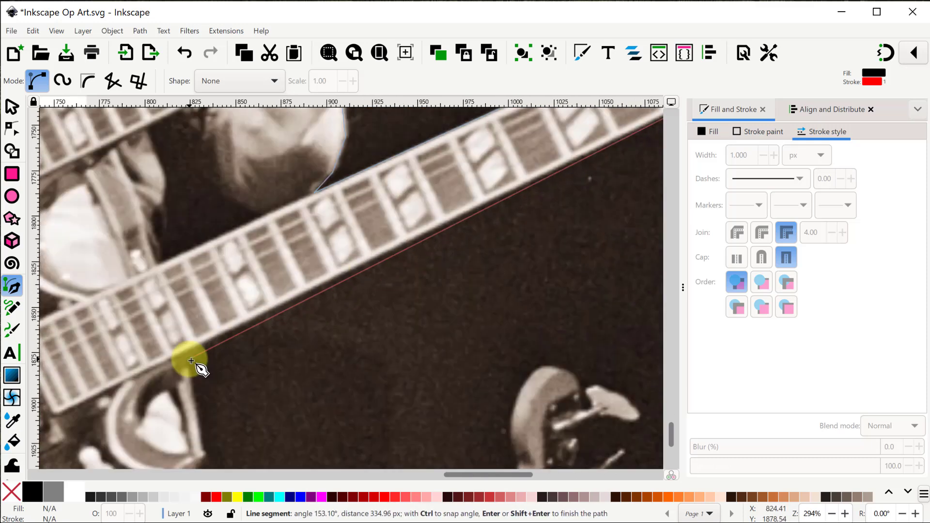
Trace the lower neck's underside and the outer edge of the white trouser leg, and close the path at its starting node.
{"action": "left_click", "coordinate": [187, 360]}
{"action": "scroll", "coordinate": [201, 329], "scroll_direction": "down", "scroll_amount": 6}
{"action": "left_click", "coordinate": [247, 391]}
{"action": "scroll", "coordinate": [248, 392], "scroll_direction": "down", "scroll_amount": 1}
{"action": "left_click", "coordinate": [248, 391]}
{"action": "scroll", "coordinate": [258, 367], "scroll_direction": "down", "scroll_amount": 3}
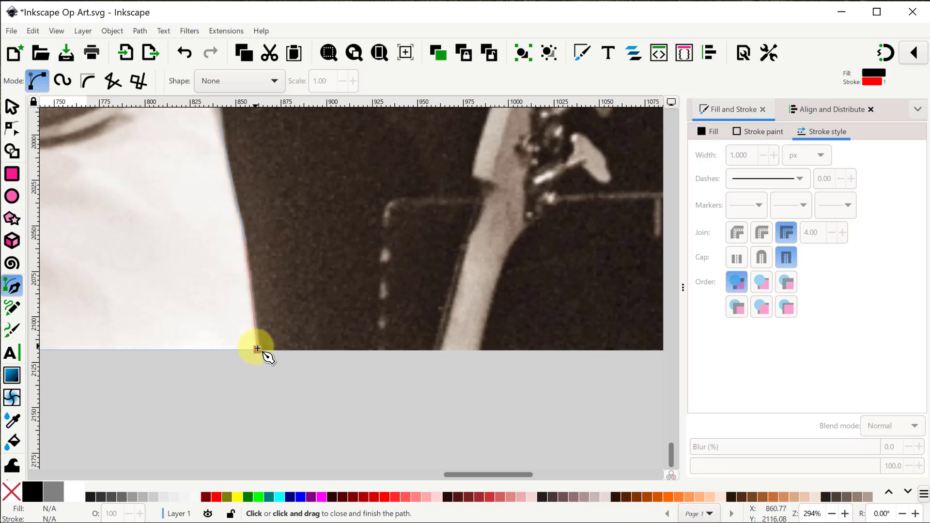
{"action": "left_click", "coordinate": [257, 349]}
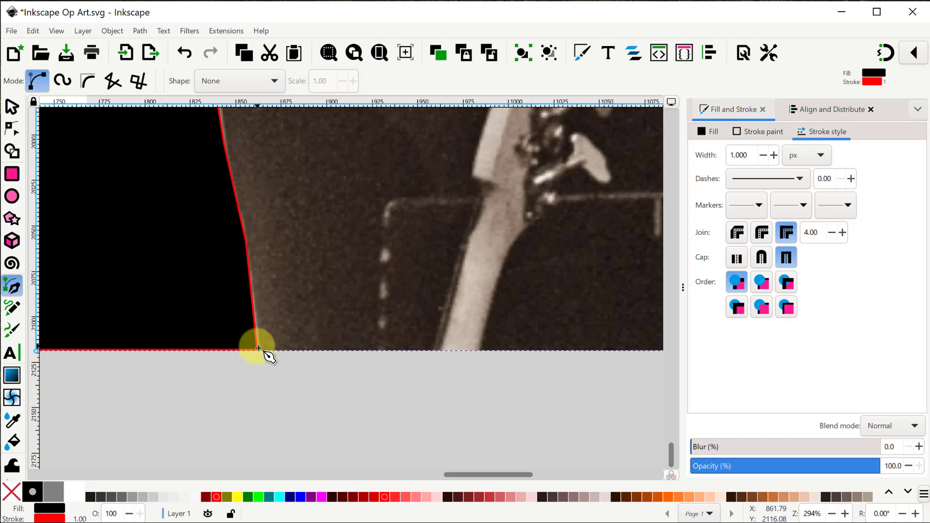
Remove the fill from the closed silhouette outline and display its nodes for editing.
{"action": "left_click", "coordinate": [330, 52]}
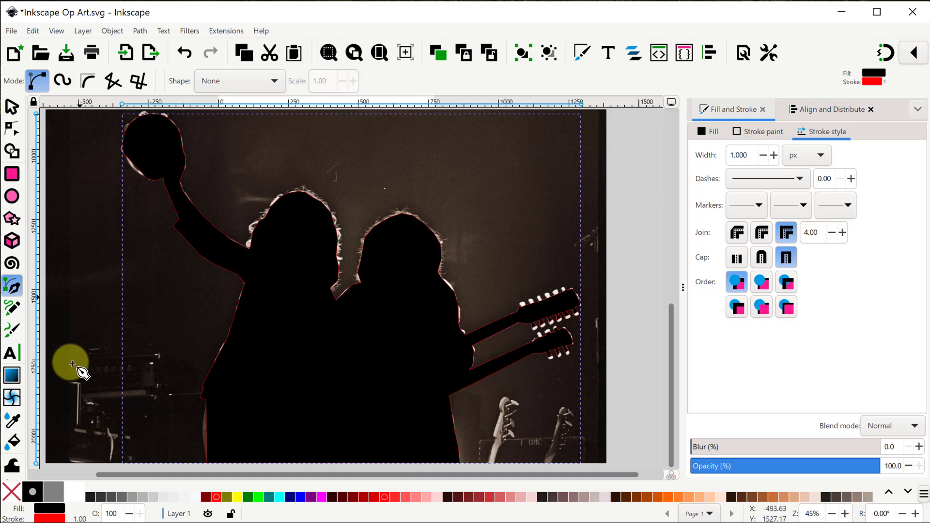
{"action": "left_click", "coordinate": [19, 499]}
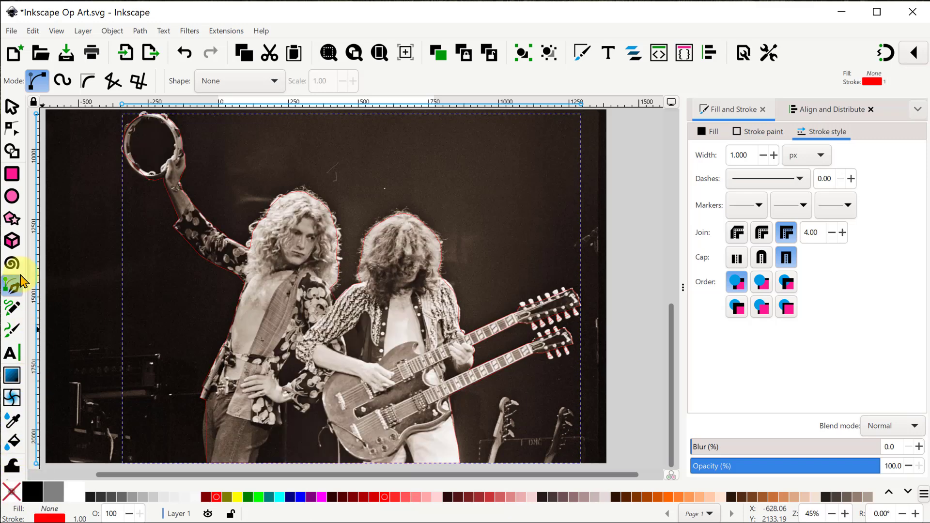
{"action": "left_click", "coordinate": [12, 128]}
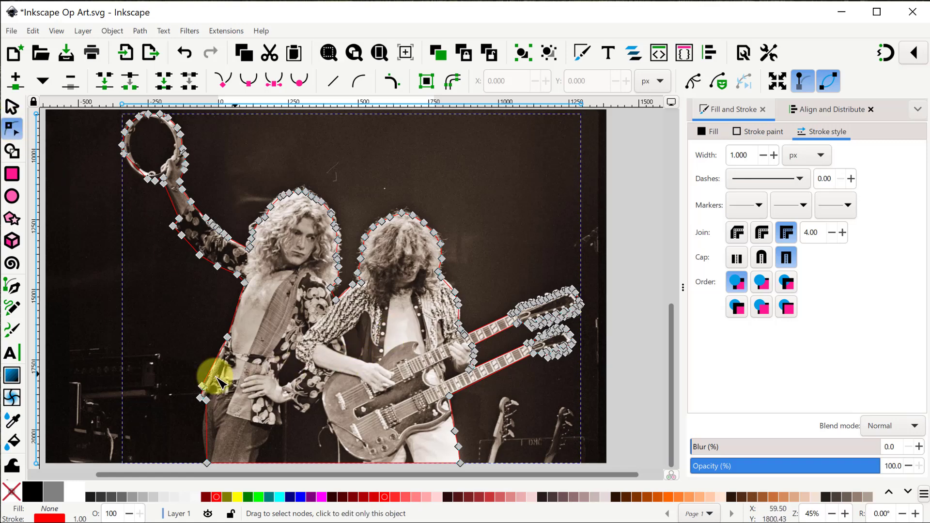
Bend the straight outline segment along the outer edge of the singer's jeans to follow the leg.
{"action": "scroll", "coordinate": [194, 429], "scroll_direction": "up", "scroll_amount": 5}
{"action": "scroll", "coordinate": [320, 383], "scroll_direction": "down", "scroll_amount": 5}
{"action": "scroll", "coordinate": [301, 353], "scroll_direction": "down", "scroll_amount": 1}
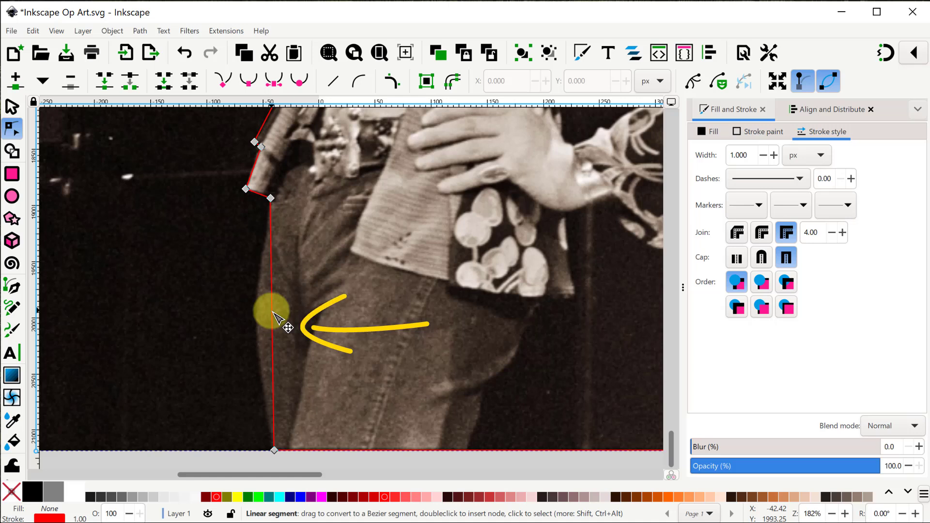
{"action": "left_click_drag", "start_coordinate": [272, 313], "coordinate": [263, 334]}
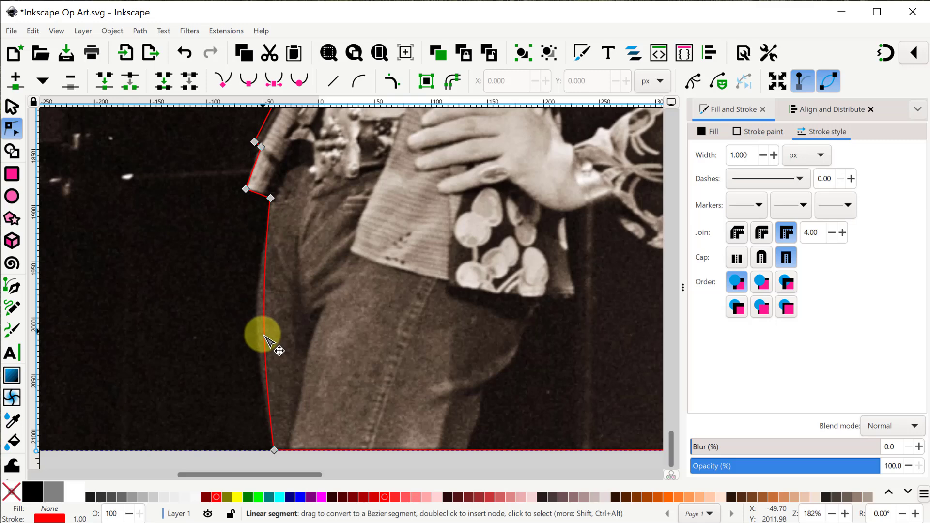
Curve the outline along the underside of the raised sleeve and around the jingle at the tambourine's base.
{"action": "scroll", "coordinate": [267, 368], "scroll_direction": "up", "scroll_amount": 15}
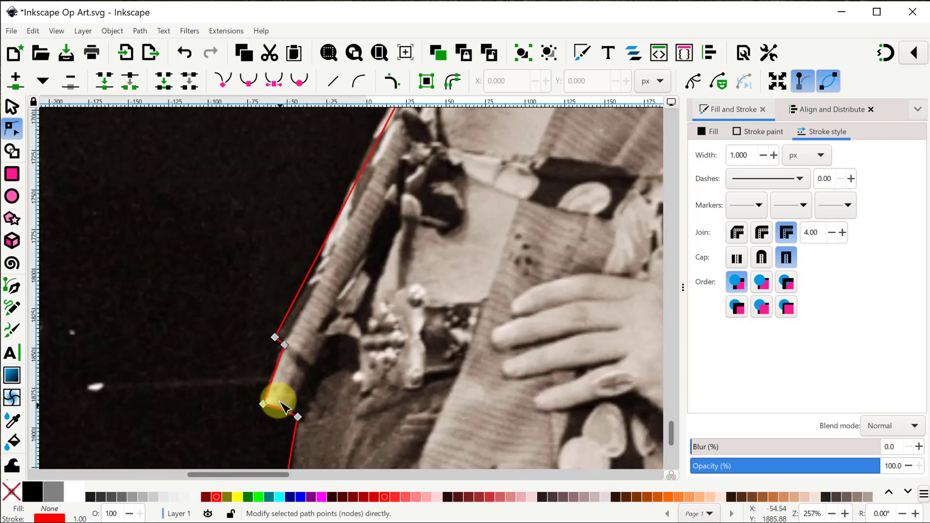
{"action": "scroll", "coordinate": [367, 360], "scroll_direction": "up", "scroll_amount": 1}
{"action": "scroll", "coordinate": [363, 356], "scroll_direction": "up", "scroll_amount": 3}
{"action": "scroll", "coordinate": [353, 429], "scroll_direction": "left", "scroll_amount": 3}
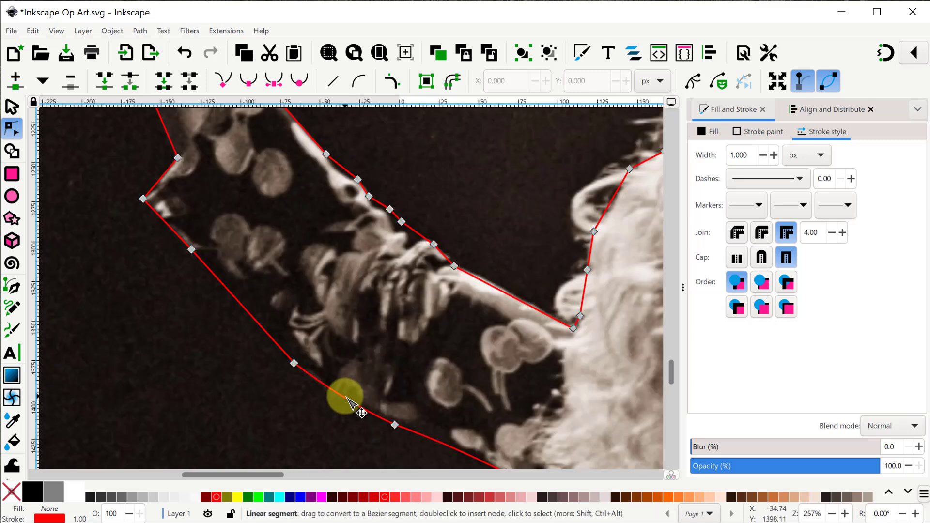
{"action": "scroll", "coordinate": [166, 274], "scroll_direction": "up", "scroll_amount": 12}
{"action": "scroll", "coordinate": [391, 356], "scroll_direction": "left", "scroll_amount": 8}
{"action": "left_click", "coordinate": [300, 335]}
{"action": "left_click_drag", "start_coordinate": [273, 354], "coordinate": [259, 349]}
{"action": "scroll", "coordinate": [300, 334], "scroll_direction": "left", "scroll_amount": 5}
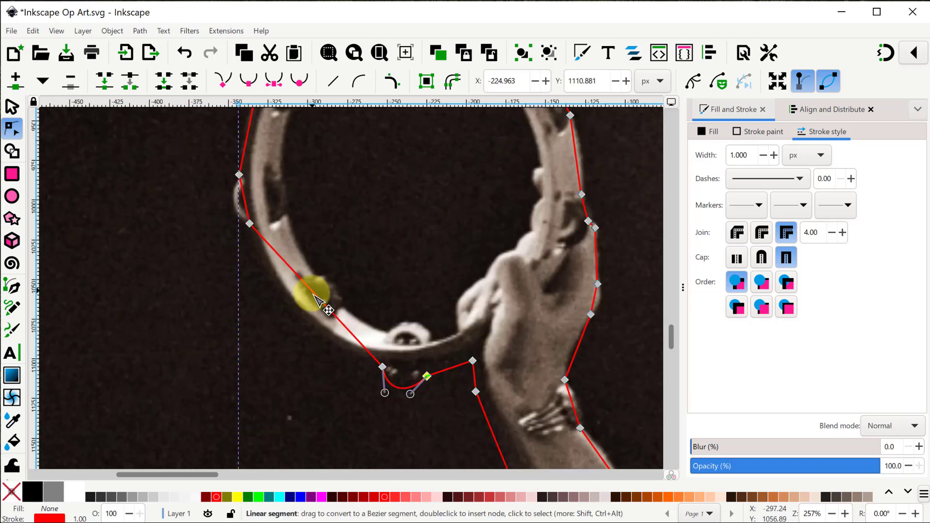
Curve the outline segments along the tambourine's outer side away from the hand, adjusting handles around the jingles.
{"action": "left_click_drag", "start_coordinate": [316, 294], "coordinate": [306, 310]}
{"action": "scroll", "coordinate": [339, 339], "scroll_direction": "left", "scroll_amount": 4}
{"action": "left_click_drag", "start_coordinate": [410, 410], "coordinate": [417, 411]}
{"action": "scroll", "coordinate": [368, 368], "scroll_direction": "up", "scroll_amount": 4}
{"action": "left_click", "coordinate": [342, 378]}
{"action": "scroll", "coordinate": [334, 359], "scroll_direction": "up", "scroll_amount": 4}
{"action": "left_click_drag", "start_coordinate": [360, 331], "coordinate": [345, 320]}
{"action": "left_click", "coordinate": [347, 354]}
{"action": "left_click_drag", "start_coordinate": [336, 308], "coordinate": [341, 311]}
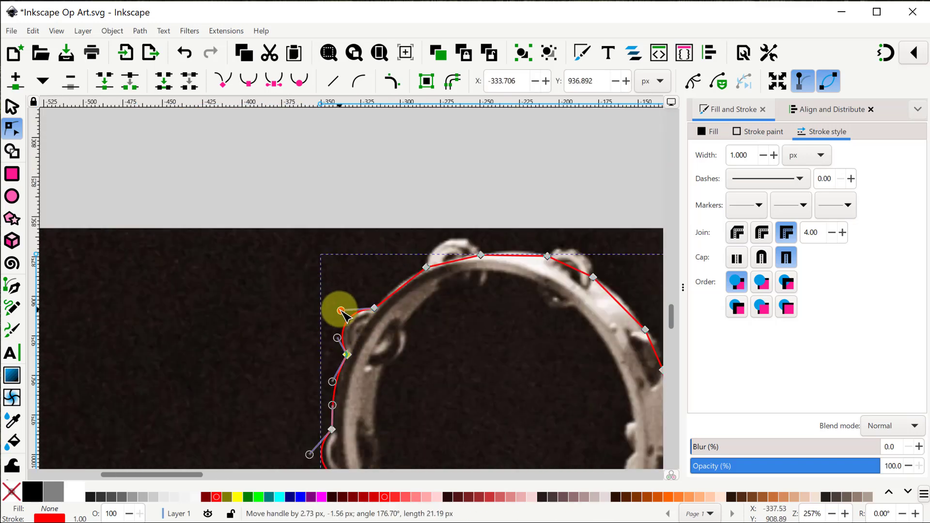
Curve the outline over the tambourine's upper rim and its jingles.
{"action": "scroll", "coordinate": [359, 300], "scroll_direction": "up", "scroll_amount": 4}
{"action": "left_click_drag", "start_coordinate": [453, 359], "coordinate": [451, 338]}
{"action": "left_click_drag", "start_coordinate": [436, 337], "coordinate": [431, 337]}
{"action": "scroll", "coordinate": [431, 338], "scroll_direction": "right", "scroll_amount": 8}
{"action": "left_click_drag", "start_coordinate": [376, 321], "coordinate": [382, 305]}
{"action": "scroll", "coordinate": [436, 354], "scroll_direction": "down", "scroll_amount": 1}
{"action": "left_click", "coordinate": [449, 334]}
{"action": "left_click_drag", "start_coordinate": [420, 357], "coordinate": [478, 366]}
Curve the outline down the tambourine's hand side and along the upper edge of the raised arm.
{"action": "scroll", "coordinate": [472, 346], "scroll_direction": "down", "scroll_amount": 1}
{"action": "scroll", "coordinate": [495, 367], "scroll_direction": "down", "scroll_amount": 2}
{"action": "scroll", "coordinate": [511, 362], "scroll_direction": "up", "scroll_amount": 3}
{"action": "mouse_move", "coordinate": [448, 292]}
{"action": "left_mouse_down"}
{"action": "mouse_move", "coordinate": [455, 289]}
{"action": "mouse_move", "coordinate": [459, 307]}
{"action": "left_mouse_up"}
{"action": "scroll", "coordinate": [460, 296], "scroll_direction": "down", "scroll_amount": 3, "text": "ctrl"}
{"action": "scroll", "coordinate": [467, 415], "scroll_direction": "down", "scroll_amount": 8}
{"action": "scroll", "coordinate": [486, 373], "scroll_direction": "up", "scroll_amount": 2, "text": "ctrl"}
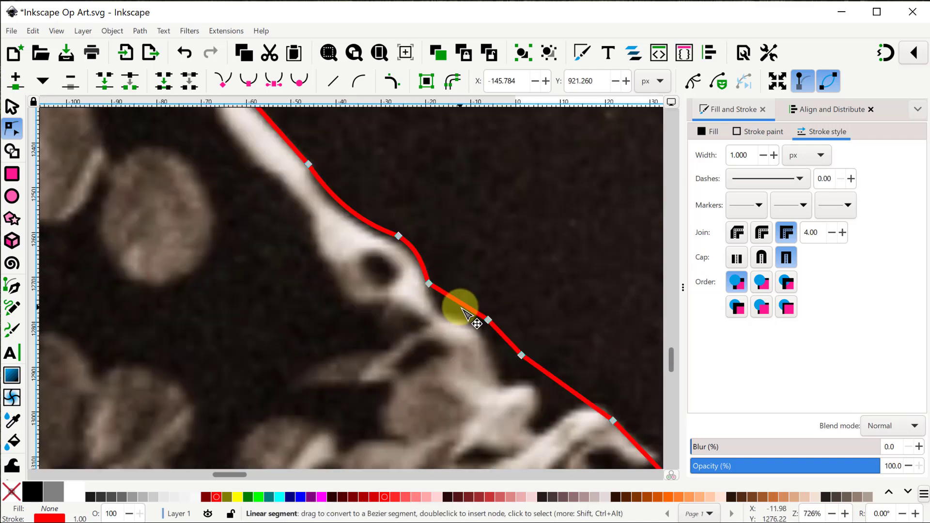
Curve the outline along the rest of the raised sleeve and the adjoining side of the singer's curly hair.
{"action": "scroll", "coordinate": [459, 310], "scroll_direction": "down", "scroll_amount": 1, "text": "ctrl"}
{"action": "scroll", "coordinate": [437, 278], "scroll_direction": "right", "scroll_amount": 8}
{"action": "left_click_drag", "start_coordinate": [477, 260], "coordinate": [421, 268]}
{"action": "left_click", "coordinate": [469, 306]}
{"action": "scroll", "coordinate": [469, 272], "scroll_direction": "up", "scroll_amount": 7}
{"action": "left_click_drag", "start_coordinate": [532, 272], "coordinate": [460, 266]}
{"action": "left_click", "coordinate": [498, 334]}
{"action": "scroll", "coordinate": [498, 310], "scroll_direction": "right", "scroll_amount": 8}
{"action": "scroll", "coordinate": [497, 310], "scroll_direction": "up", "scroll_amount": 10}
{"action": "left_click_drag", "start_coordinate": [445, 388], "coordinate": [440, 375]}
{"action": "left_click_drag", "start_coordinate": [511, 306], "coordinate": [480, 304]}
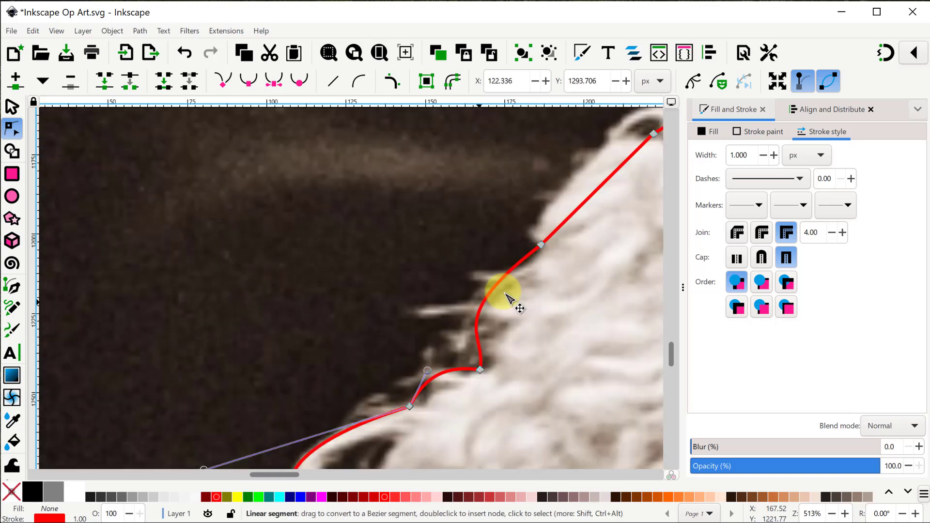
Curve the outline down the singer's hair, through the gap between the musicians, and over the guitarist's hair.
{"action": "scroll", "coordinate": [463, 332], "scroll_direction": "down", "scroll_amount": 15}
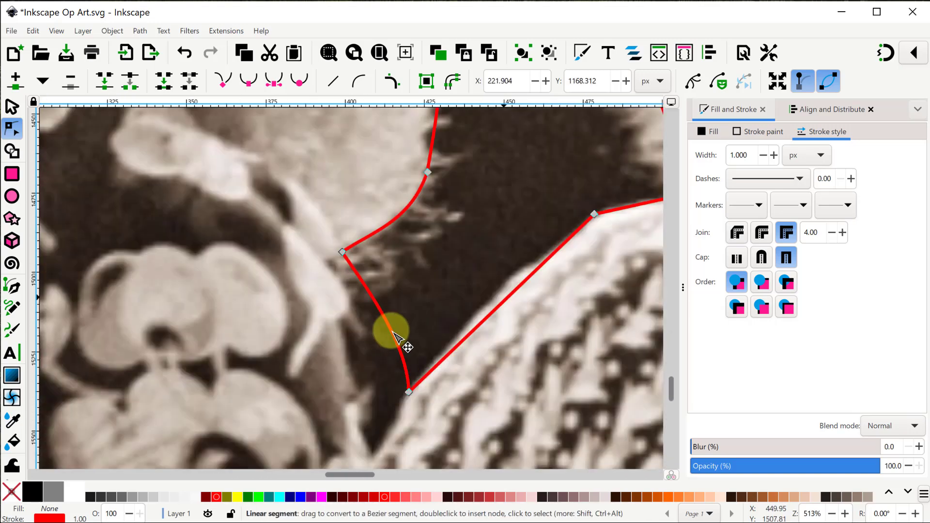
{"action": "scroll", "coordinate": [460, 328], "scroll_direction": "up", "scroll_amount": 10}
{"action": "scroll", "coordinate": [388, 339], "scroll_direction": "right", "scroll_amount": 8}
{"action": "left_click_drag", "start_coordinate": [307, 373], "coordinate": [298, 363]}
{"action": "scroll", "coordinate": [367, 382], "scroll_direction": "right", "scroll_amount": 12}
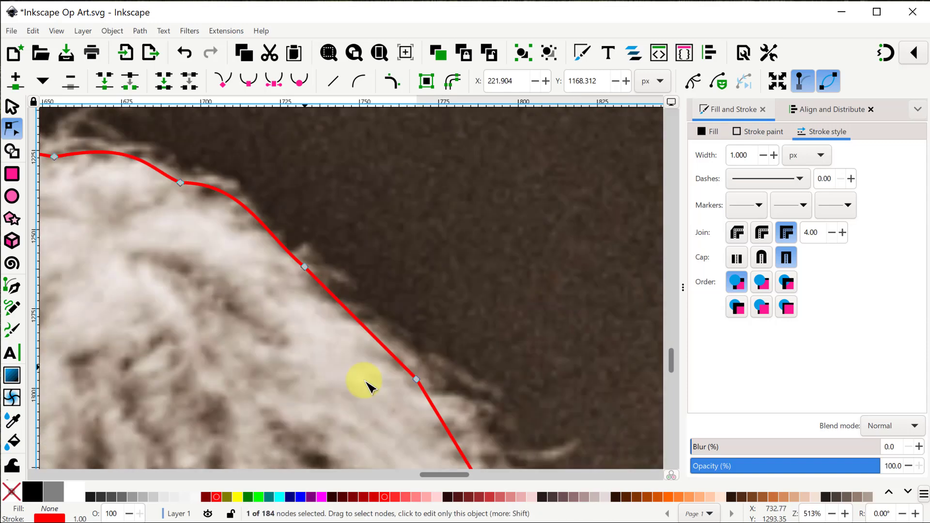
Curve the outline down the outer side of the guitarist's hair and along his shoulder and sleeve.
{"action": "scroll", "coordinate": [368, 382], "scroll_direction": "down", "scroll_amount": 12}
{"action": "left_click_drag", "start_coordinate": [356, 345], "coordinate": [365, 345]}
{"action": "scroll", "coordinate": [436, 339], "scroll_direction": "down", "scroll_amount": 10}
{"action": "left_click_drag", "start_coordinate": [487, 314], "coordinate": [498, 316]}
{"action": "scroll", "coordinate": [498, 316], "scroll_direction": "down", "scroll_amount": 8}
{"action": "left_click_drag", "start_coordinate": [543, 353], "coordinate": [553, 362]}
Curve the outline around the tuning pegs on the upper edge of the upper headstock.
{"action": "scroll", "coordinate": [552, 362], "scroll_direction": "right", "scroll_amount": 12}
{"action": "left_click_drag", "start_coordinate": [485, 254], "coordinate": [468, 210]}
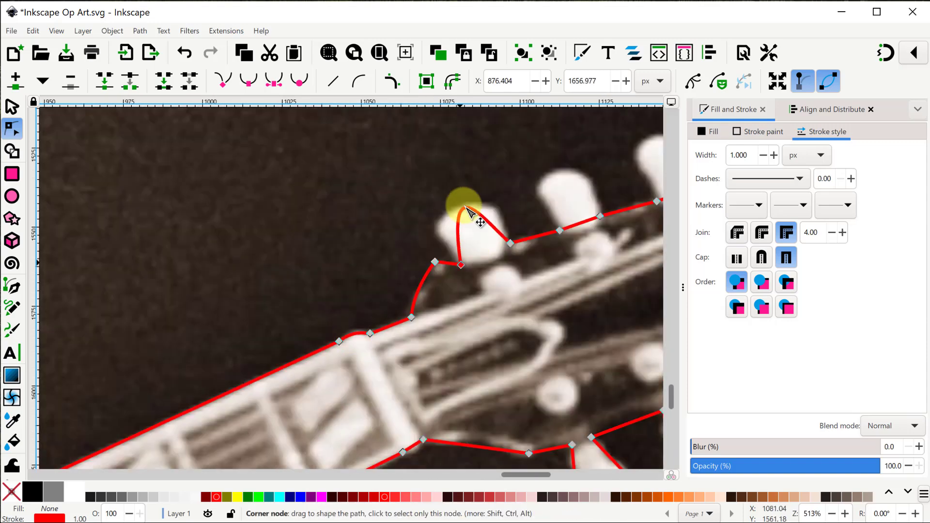
{"action": "scroll", "coordinate": [468, 209], "scroll_direction": "right", "scroll_amount": 4}
{"action": "left_click", "coordinate": [427, 286]}
{"action": "left_click_drag", "start_coordinate": [394, 243], "coordinate": [394, 241]}
{"action": "scroll", "coordinate": [393, 240], "scroll_direction": "right", "scroll_amount": 5}
{"action": "left_click_drag", "start_coordinate": [406, 309], "coordinate": [391, 246]}
{"action": "scroll", "coordinate": [412, 230], "scroll_direction": "right", "scroll_amount": 5}
{"action": "left_click_drag", "start_coordinate": [363, 314], "coordinate": [347, 253]}
{"action": "scroll", "coordinate": [388, 247], "scroll_direction": "right", "scroll_amount": 4}
{"action": "left_click_drag", "start_coordinate": [439, 201], "coordinate": [439, 204]}
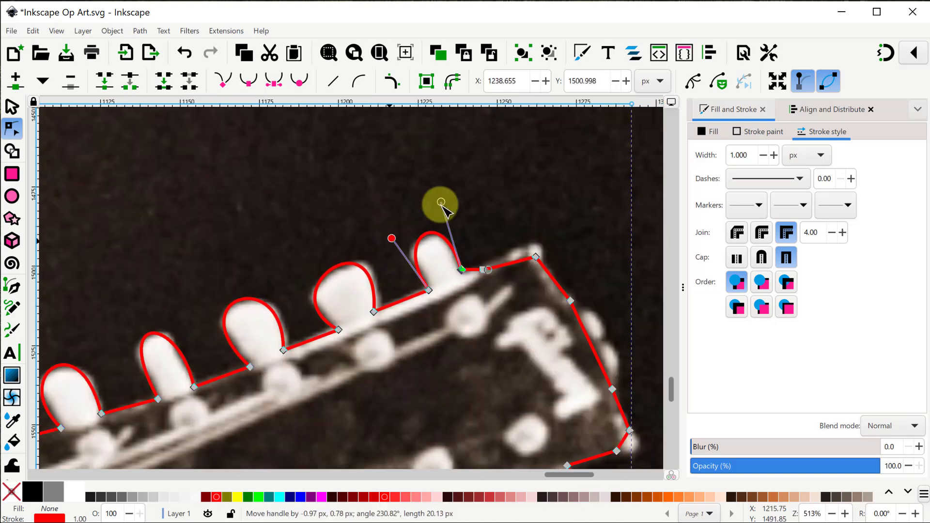
Curve the outline around the upper headstock's tip and the tuning pegs on its underside.
{"action": "scroll", "coordinate": [460, 291], "scroll_direction": "down", "scroll_amount": 6}
{"action": "left_click_drag", "start_coordinate": [468, 389], "coordinate": [480, 419]}
{"action": "scroll", "coordinate": [436, 377], "scroll_direction": "down", "scroll_amount": 2}
{"action": "left_click_drag", "start_coordinate": [375, 371], "coordinate": [401, 380]}
{"action": "scroll", "coordinate": [339, 368], "scroll_direction": "down", "scroll_amount": 2}
{"action": "left_click_drag", "start_coordinate": [271, 366], "coordinate": [274, 406]}
{"action": "scroll", "coordinate": [290, 369], "scroll_direction": "left", "scroll_amount": 8}
{"action": "scroll", "coordinate": [339, 339], "scroll_direction": "down", "scroll_amount": 5}
{"action": "left_click_drag", "start_coordinate": [372, 279], "coordinate": [369, 312]}
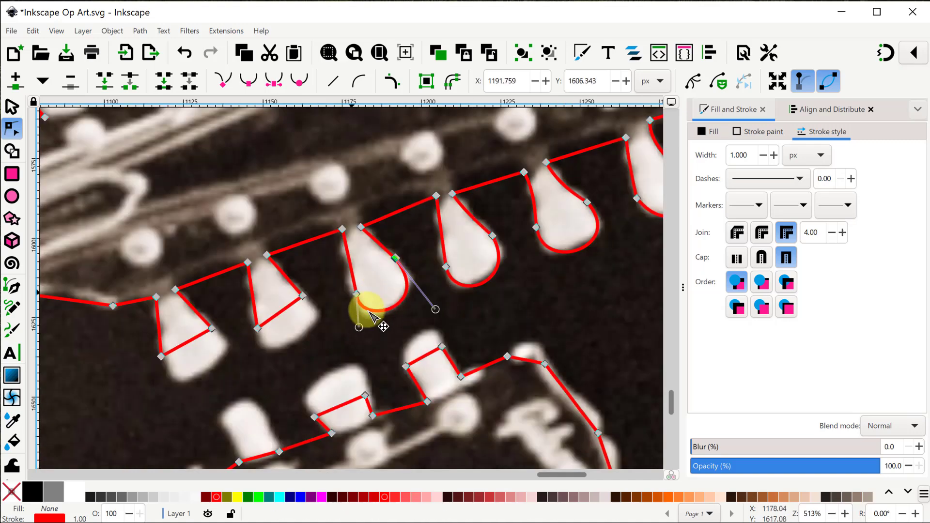
{"action": "left_click_drag", "start_coordinate": [192, 340], "coordinate": [202, 381]}
Curve the outline at the start of the lower headstock and around the tuning pegs on its upper edge.
{"action": "scroll", "coordinate": [242, 339], "scroll_direction": "left", "scroll_amount": 6}
{"action": "scroll", "coordinate": [320, 322], "scroll_direction": "left", "scroll_amount": 15}
{"action": "left_click_drag", "start_coordinate": [296, 314], "coordinate": [307, 307]}
{"action": "scroll", "coordinate": [310, 310], "scroll_direction": "right", "scroll_amount": 15}
{"action": "left_click_drag", "start_coordinate": [412, 284], "coordinate": [393, 239]}
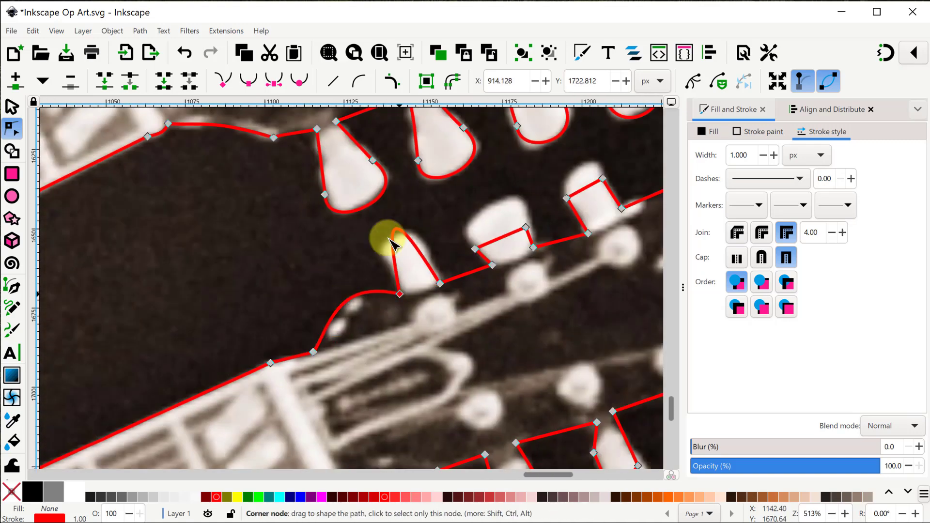
{"action": "scroll", "coordinate": [392, 239], "scroll_direction": "right", "scroll_amount": 4}
{"action": "left_click_drag", "start_coordinate": [382, 279], "coordinate": [409, 215]}
{"action": "left_click_drag", "start_coordinate": [466, 229], "coordinate": [463, 205]}
{"action": "scroll", "coordinate": [485, 242], "scroll_direction": "up", "scroll_amount": 4}
{"action": "left_click_drag", "start_coordinate": [547, 307], "coordinate": [547, 292]}
Curve the outline around the lower headstock's tip and the tuning pegs on its underside.
{"action": "scroll", "coordinate": [548, 300], "scroll_direction": "down", "scroll_amount": 13}
{"action": "left_click_drag", "start_coordinate": [507, 179], "coordinate": [514, 171]}
{"action": "left_click_drag", "start_coordinate": [513, 233], "coordinate": [528, 239]}
{"action": "left_click_drag", "start_coordinate": [453, 327], "coordinate": [472, 359]}
{"action": "left_click_drag", "start_coordinate": [469, 369], "coordinate": [451, 380]}
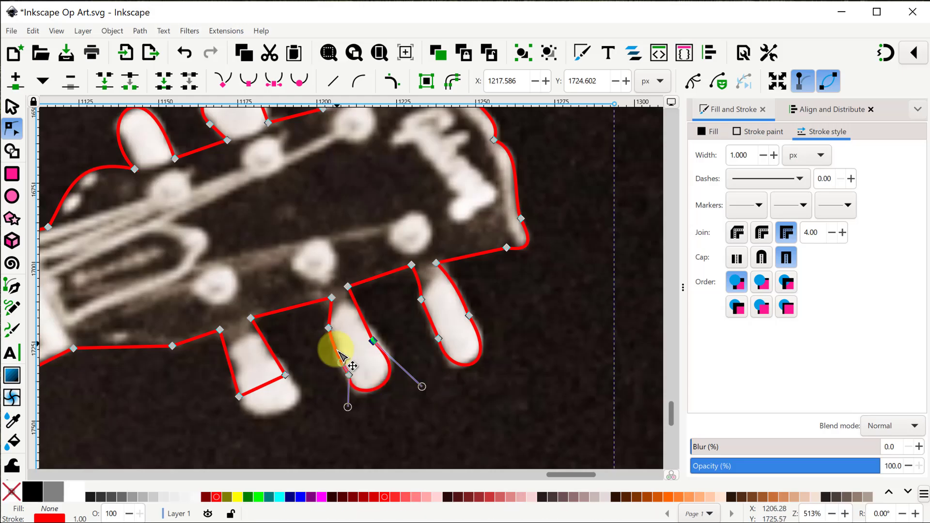
{"action": "scroll", "coordinate": [236, 358], "scroll_direction": "left", "scroll_amount": 15}
{"action": "scroll", "coordinate": [359, 326], "scroll_direction": "down", "scroll_amount": 12}
{"action": "scroll", "coordinate": [363, 295], "scroll_direction": "down", "scroll_amount": 5}
Start a new Pen path below the photo's lower edge and trace the guitar body's edge upward beside the dark gap.
{"action": "key", "text": "b"}
{"action": "scroll", "coordinate": [339, 396], "scroll_direction": "down", "scroll_amount": 3}
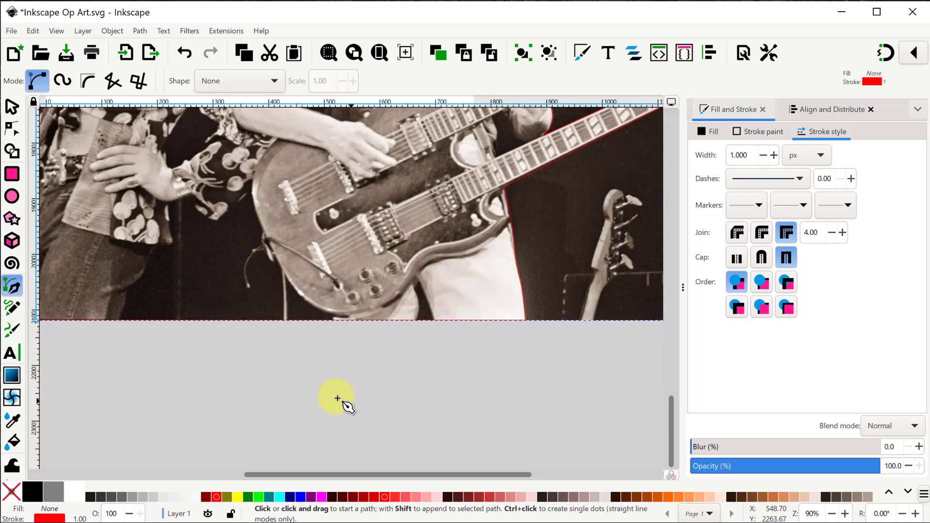
{"action": "scroll", "coordinate": [335, 396], "scroll_direction": "up", "scroll_amount": 2}
{"action": "scroll", "coordinate": [334, 396], "scroll_direction": "up", "scroll_amount": 1}
{"action": "left_click_drag", "start_coordinate": [285, 283], "coordinate": [382, 494]}
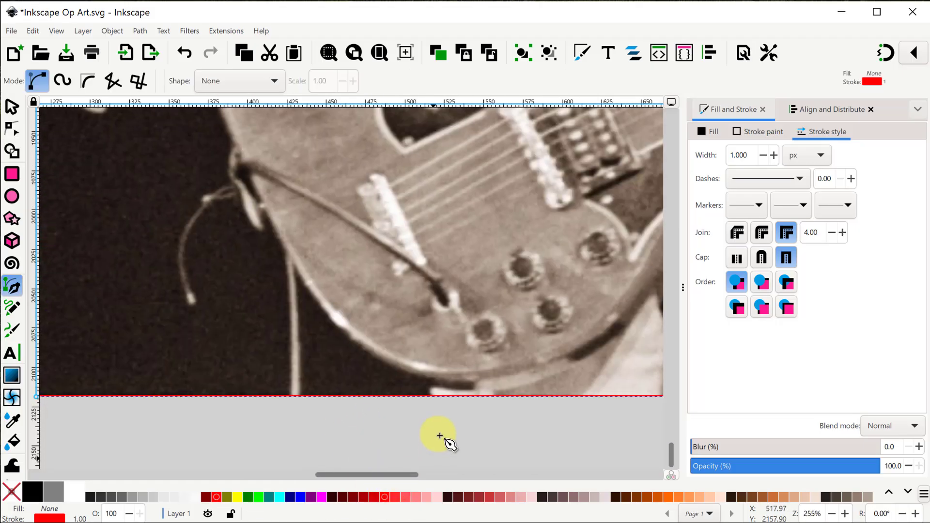
{"action": "scroll", "coordinate": [440, 431], "scroll_direction": "up", "scroll_amount": 1}
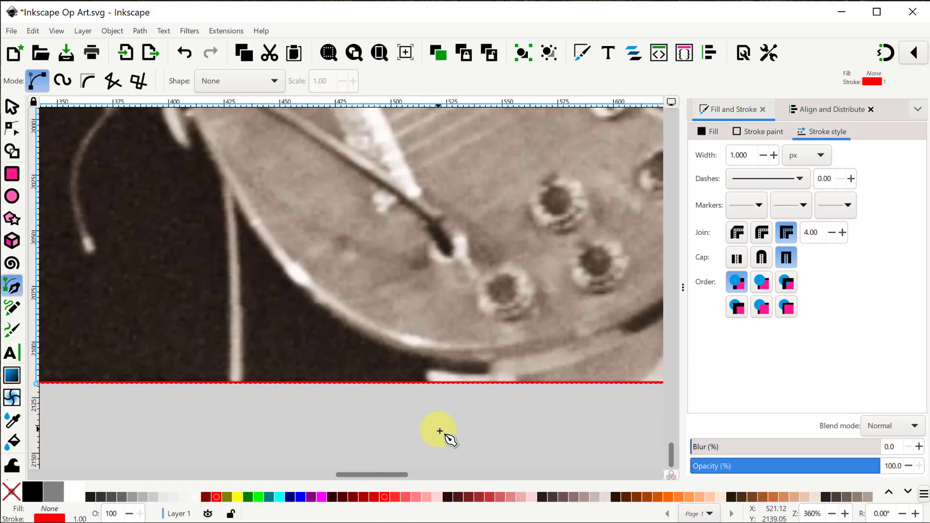
{"action": "left_click", "coordinate": [431, 396]}
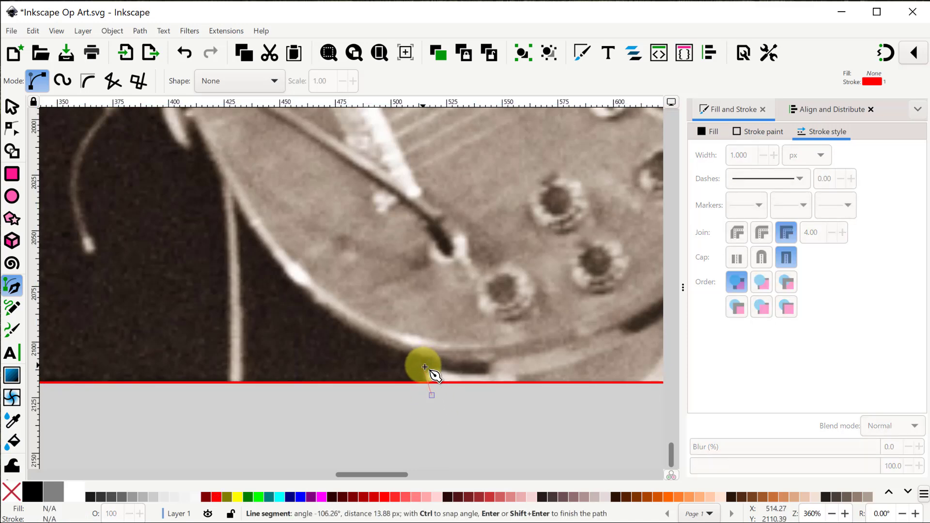
{"action": "scroll", "coordinate": [291, 266], "scroll_direction": "up", "scroll_amount": 3}
{"action": "left_click", "coordinate": [176, 242]}
{"action": "left_click", "coordinate": [152, 131]}
{"action": "scroll", "coordinate": [152, 133], "scroll_direction": "up", "scroll_amount": 9}
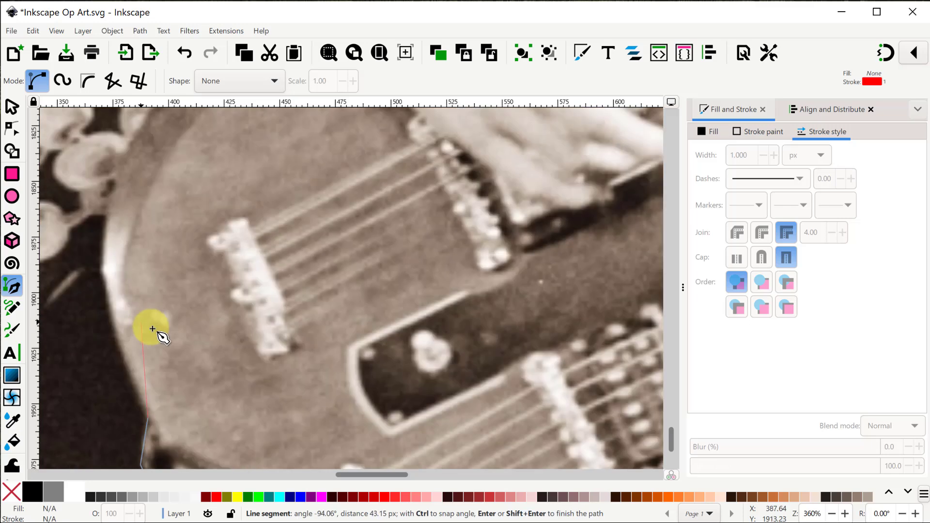
{"action": "left_click", "coordinate": [106, 282]}
Continue the gap path along the hanging floral sleeve, the singer's wrist and the shirt hem.
{"action": "scroll", "coordinate": [106, 283], "scroll_direction": "up", "scroll_amount": 3}
{"action": "scroll", "coordinate": [107, 283], "scroll_direction": "left", "scroll_amount": 6}
{"action": "left_click", "coordinate": [293, 380]}
{"action": "scroll", "coordinate": [293, 380], "scroll_direction": "down", "scroll_amount": 2}
{"action": "left_click", "coordinate": [380, 274]}
{"action": "left_click", "coordinate": [311, 227]}
{"action": "scroll", "coordinate": [310, 228], "scroll_direction": "down", "scroll_amount": 1}
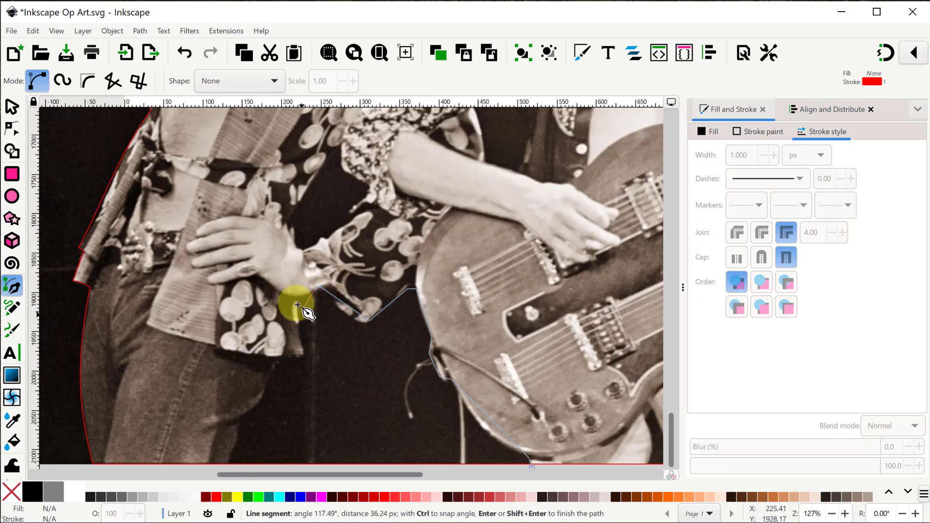
{"action": "scroll", "coordinate": [297, 304], "scroll_direction": "up", "scroll_amount": 3}
{"action": "left_click", "coordinate": [240, 202]}
{"action": "left_click", "coordinate": [252, 375]}
Trace the gap path down the inner jeans leg and close it below the photo's lower edge.
{"action": "scroll", "coordinate": [252, 375], "scroll_direction": "down", "scroll_amount": 6}
{"action": "left_click", "coordinate": [179, 344]}
{"action": "scroll", "coordinate": [169, 341], "scroll_direction": "down", "scroll_amount": 5}
{"action": "left_click", "coordinate": [115, 355]}
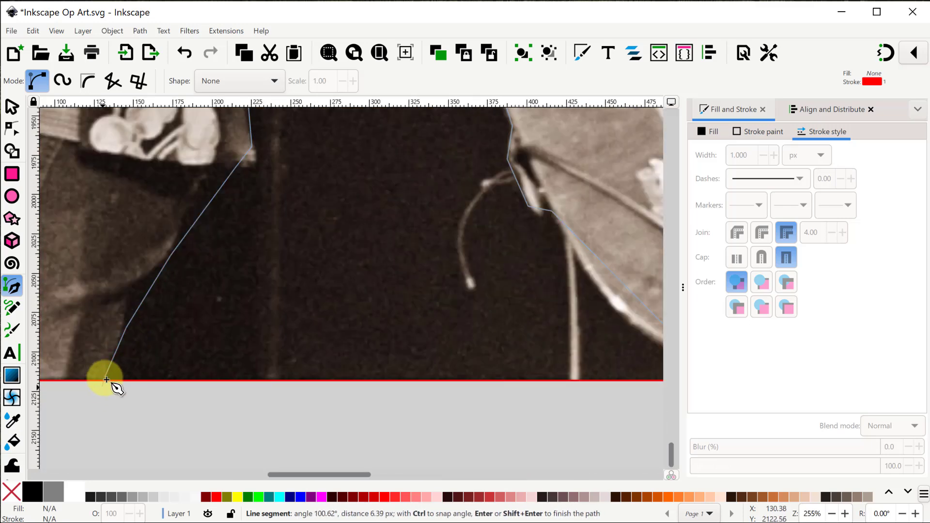
{"action": "left_click", "coordinate": [102, 391]}
{"action": "scroll", "coordinate": [585, 399], "scroll_direction": "right", "scroll_amount": 15}
{"action": "left_click", "coordinate": [389, 399]}
Curve the gap path's segments along the guitar body and around the strap end.
{"action": "key", "text": "n"}
{"action": "left_click_drag", "start_coordinate": [308, 304], "coordinate": [287, 317]}
{"action": "scroll", "coordinate": [194, 233], "scroll_direction": "up", "scroll_amount": 3}
{"action": "left_click_drag", "start_coordinate": [197, 267], "coordinate": [194, 269]}
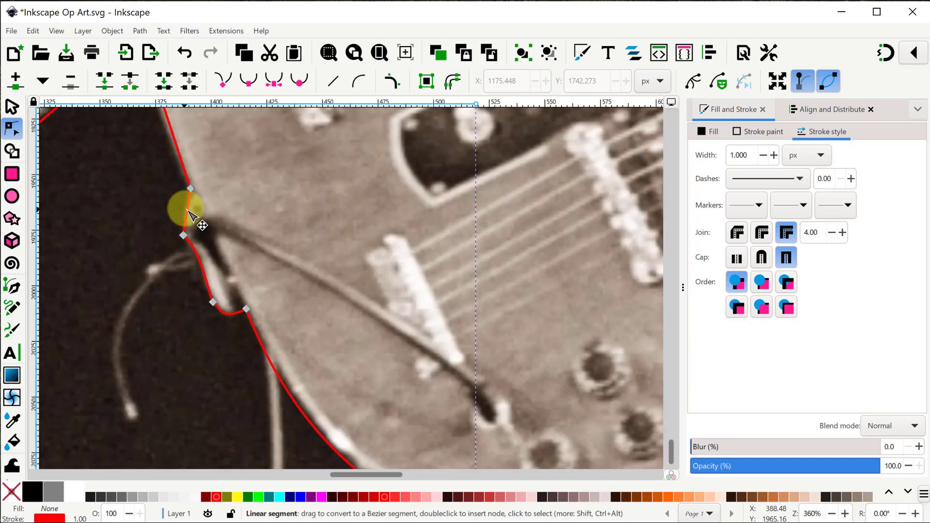
{"action": "left_click_drag", "start_coordinate": [186, 209], "coordinate": [183, 210]}
{"action": "scroll", "coordinate": [180, 218], "scroll_direction": "up", "scroll_amount": 8}
{"action": "left_click_drag", "start_coordinate": [166, 409], "coordinate": [162, 411]}
{"action": "left_click_drag", "start_coordinate": [134, 349], "coordinate": [133, 341]}
Curve the gap path's segments along the floral sleeve, wrist, shirt corner and inner jeans leg.
{"action": "scroll", "coordinate": [243, 301], "scroll_direction": "left", "scroll_amount": 9}
{"action": "scroll", "coordinate": [242, 301], "scroll_direction": "down", "scroll_amount": 4}
{"action": "left_click_drag", "start_coordinate": [339, 272], "coordinate": [339, 275]}
{"action": "left_click_drag", "start_coordinate": [218, 288], "coordinate": [230, 322]}
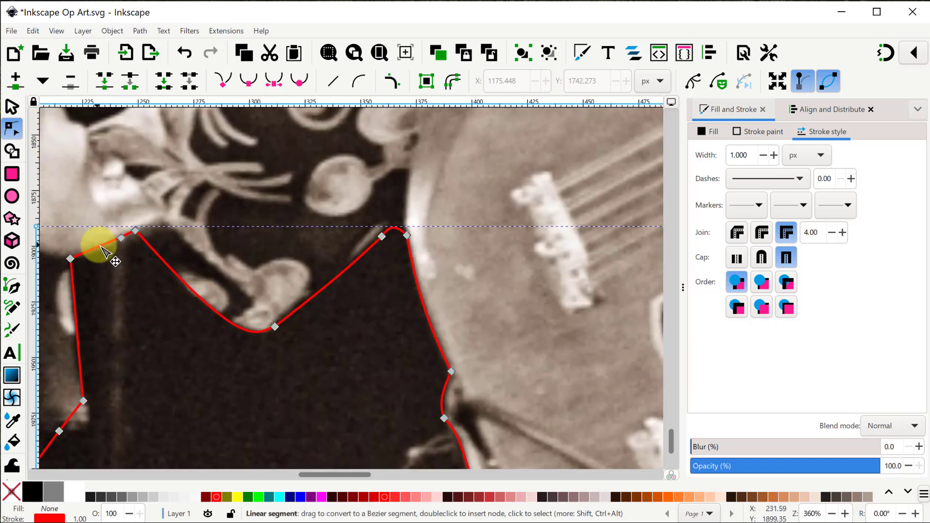
{"action": "left_click_drag", "start_coordinate": [98, 246], "coordinate": [99, 250]}
{"action": "scroll", "coordinate": [218, 295], "scroll_direction": "left", "scroll_amount": 8}
{"action": "scroll", "coordinate": [339, 334], "scroll_direction": "down", "scroll_amount": 3}
{"action": "scroll", "coordinate": [299, 315], "scroll_direction": "down", "scroll_amount": 2}
{"action": "scroll", "coordinate": [283, 310], "scroll_direction": "down", "scroll_amount": 3}
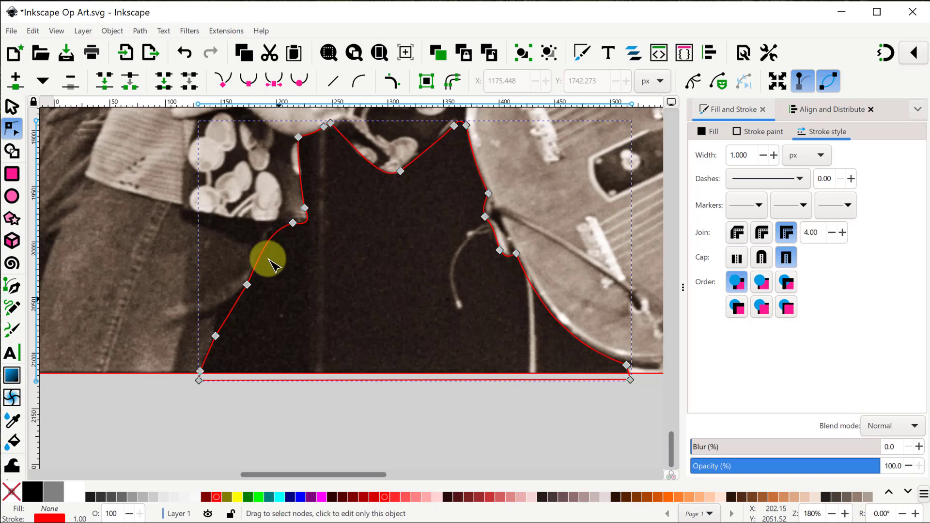
Trace the enclosed dark gap between the singer's hand, his shirt and the guitarist's sleeve, and curve its edges.
{"action": "scroll", "coordinate": [228, 266], "scroll_direction": "up", "scroll_amount": 6}
{"action": "key", "text": "b"}
{"action": "left_click", "coordinate": [391, 386]}
{"action": "key", "text": "s"}
{"action": "scroll", "coordinate": [352, 233], "scroll_direction": "up", "scroll_amount": 2}
{"action": "key", "text": "b"}
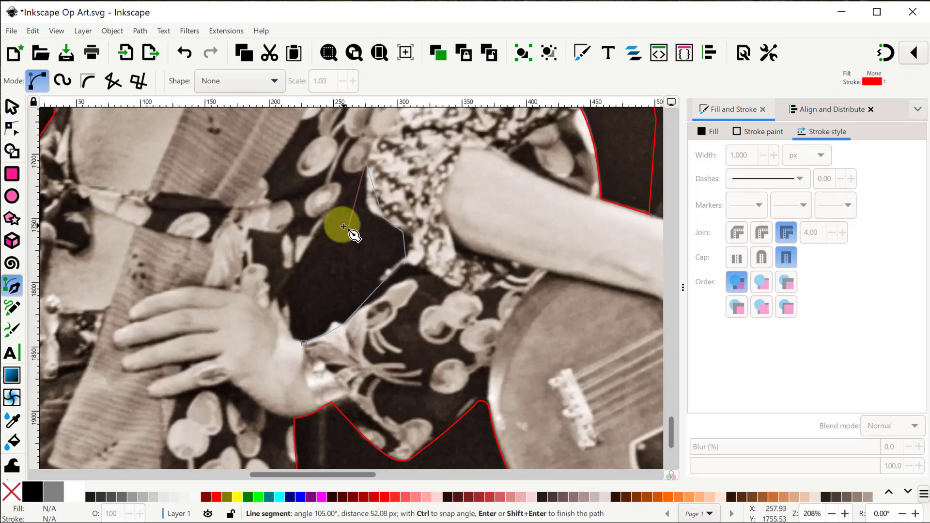
{"action": "key", "text": "n"}
{"action": "left_click_drag", "start_coordinate": [331, 372], "coordinate": [329, 367]}
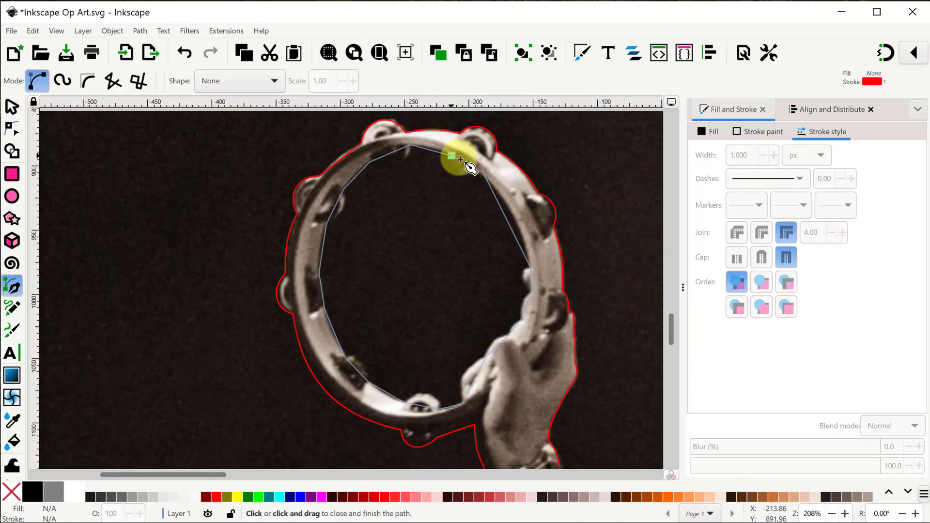
Close the inner tambourine path and curve its segments along the ring's edge and the holding hand.
{"action": "left_click", "coordinate": [451, 156]}
{"action": "key", "text": "n"}
{"action": "scroll", "coordinate": [335, 331], "scroll_direction": "up", "scroll_amount": 2}
{"action": "left_click_drag", "start_coordinate": [405, 306], "coordinate": [426, 315]}
{"action": "left_click_drag", "start_coordinate": [267, 332], "coordinate": [276, 360]}
{"action": "left_click_drag", "start_coordinate": [421, 350], "coordinate": [409, 371]}
{"action": "scroll", "coordinate": [422, 332], "scroll_direction": "down", "scroll_amount": 6}
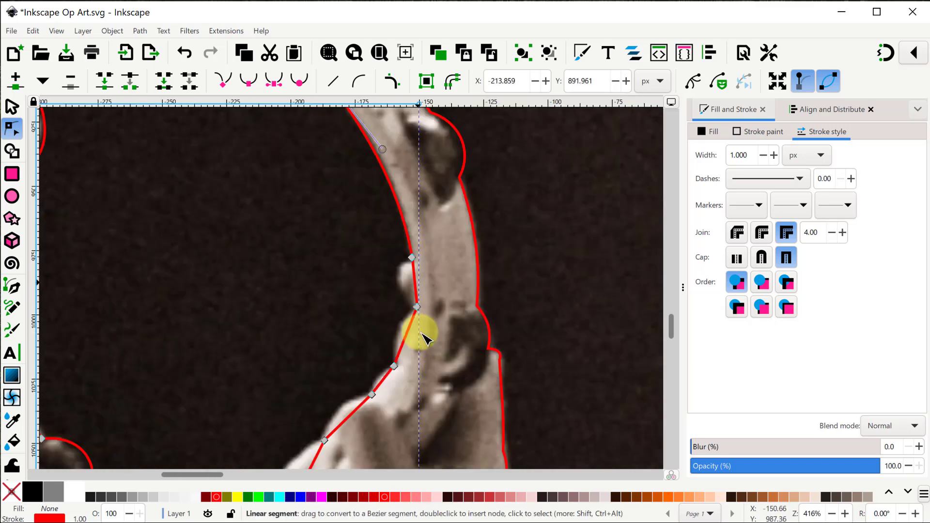
Build one silhouette from the five traced paths with the Shape Builder, keeping the body fragment and leaving out the gaps.
{"action": "scroll", "coordinate": [421, 332], "scroll_direction": "down", "scroll_amount": 7}
{"action": "left_click", "coordinate": [12, 106]}
{"action": "left_click", "coordinate": [90, 135]}
{"action": "left_click_drag", "start_coordinate": [175, 115], "coordinate": [604, 462]}
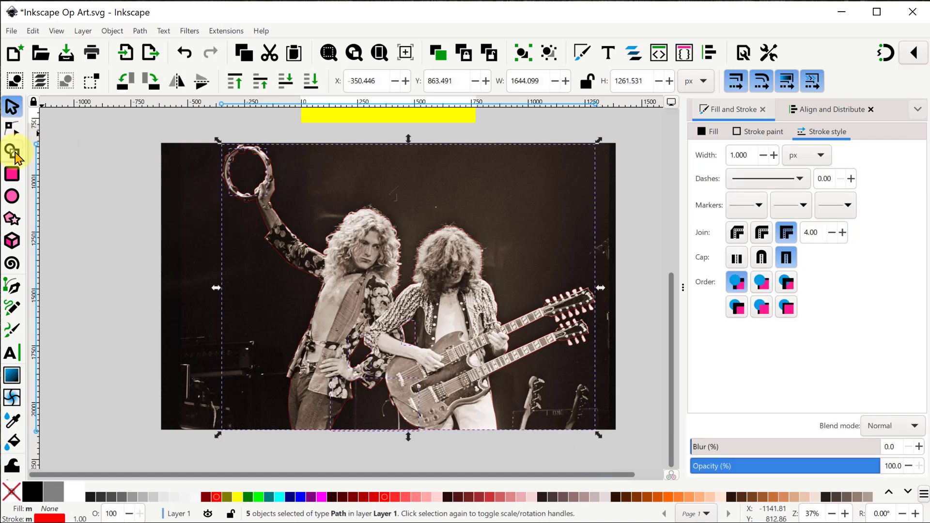
{"action": "left_click", "coordinate": [17, 156]}
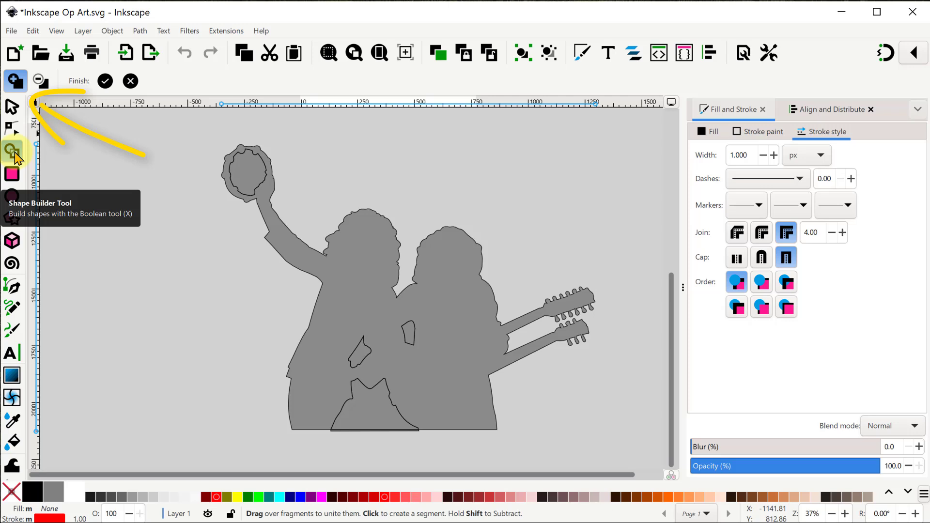
{"action": "left_click", "coordinate": [361, 313]}
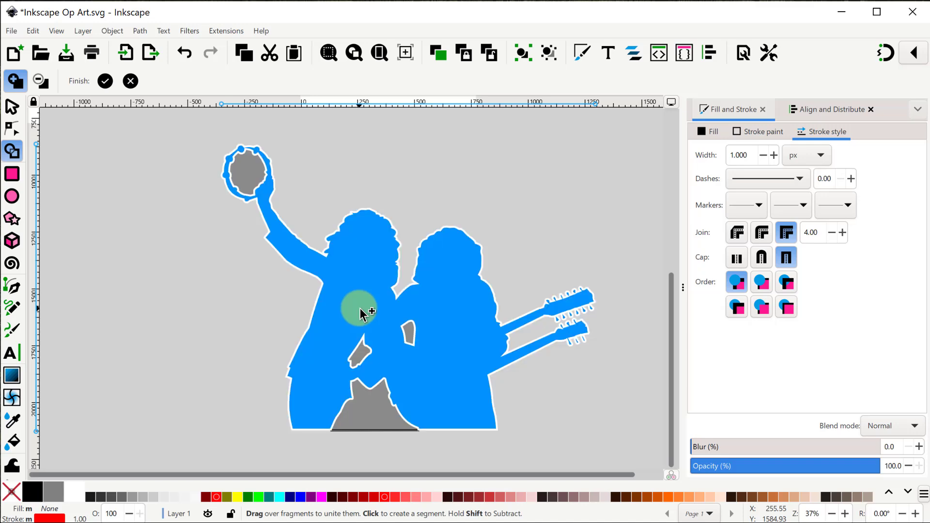
{"action": "left_click_drag", "start_coordinate": [361, 312], "coordinate": [290, 245]}
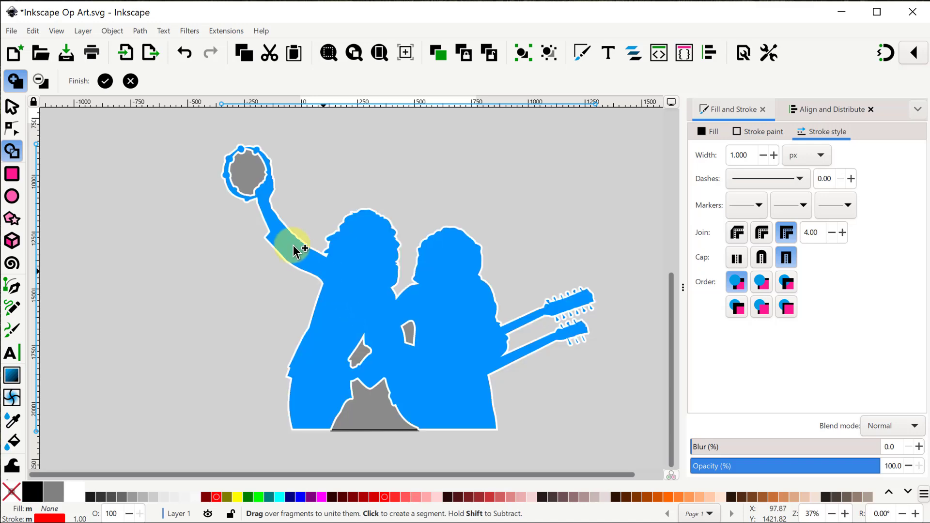
{"action": "left_click", "coordinate": [105, 81]}
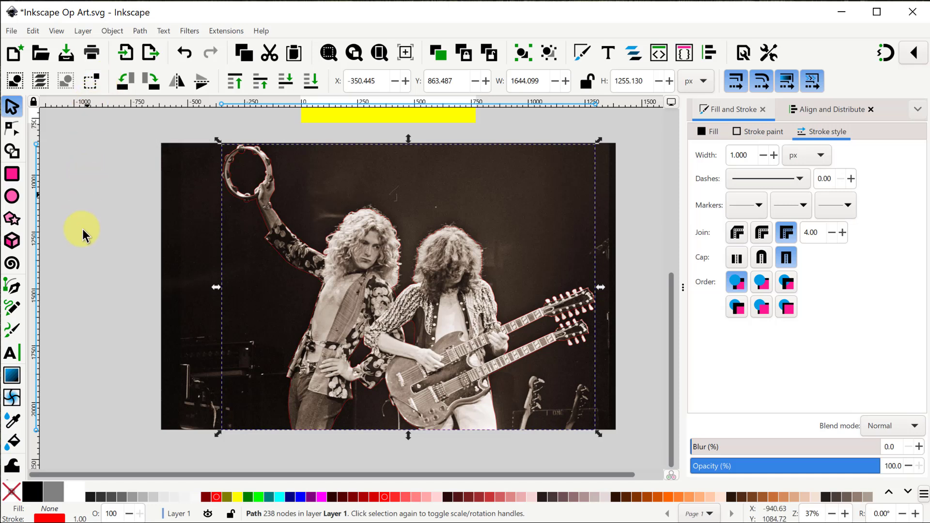
Fill the silhouette with red and centre it horizontally and vertically relative to the page.
{"action": "left_click", "coordinate": [216, 497]}
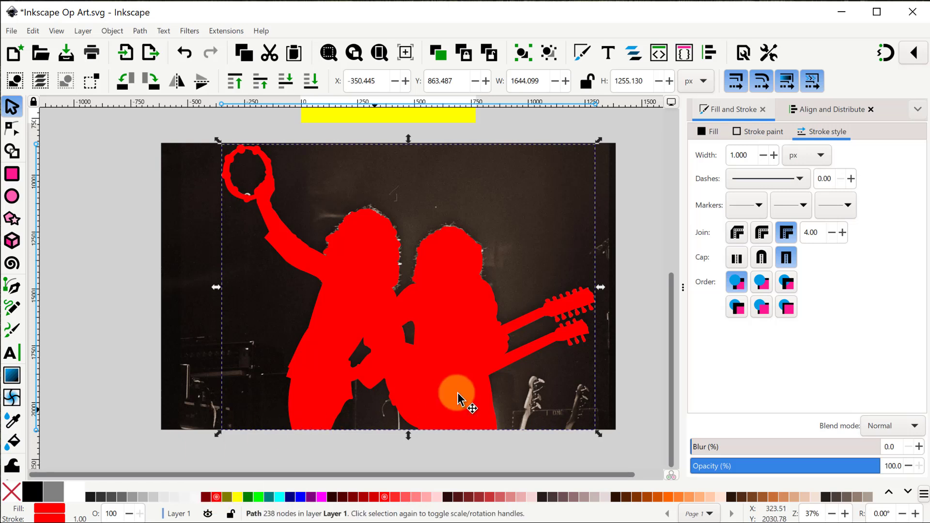
{"action": "left_click", "coordinate": [849, 109]}
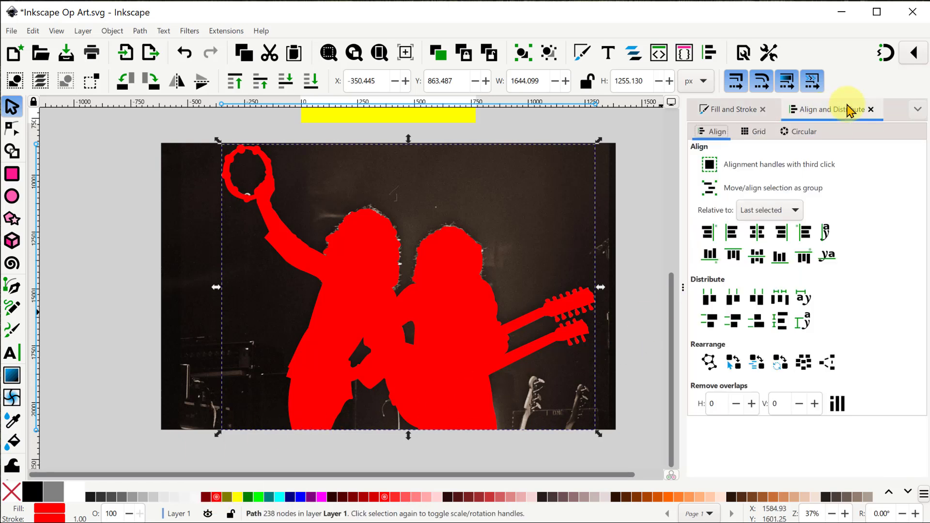
{"action": "left_click", "coordinate": [797, 211]}
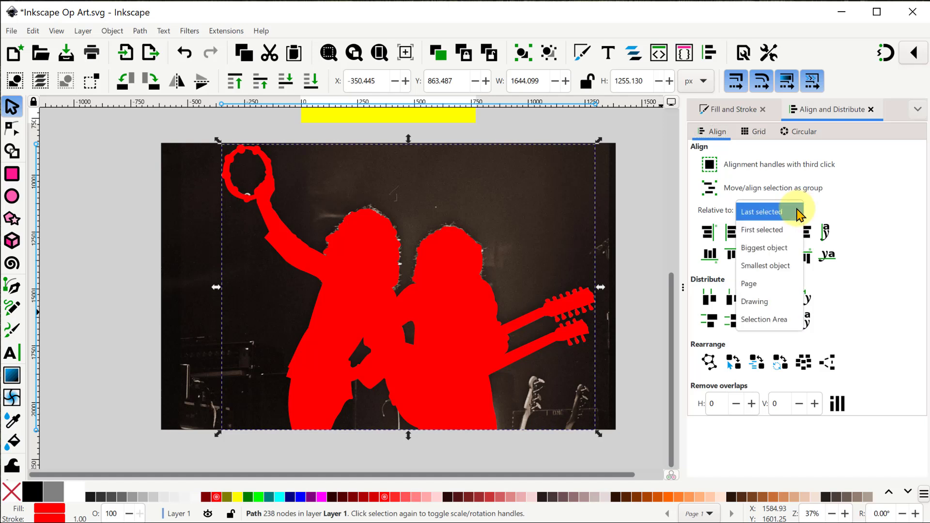
{"action": "left_click", "coordinate": [746, 285]}
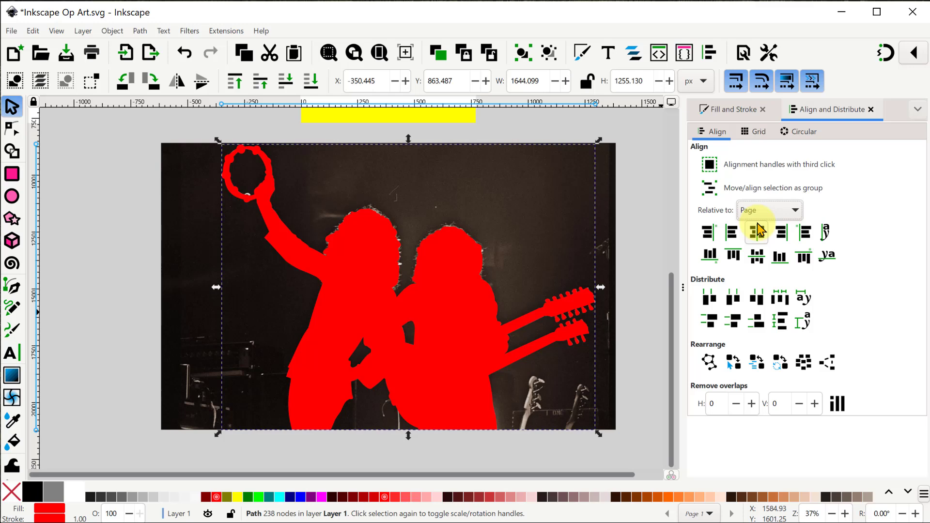
{"action": "left_click", "coordinate": [758, 232]}
{"action": "left_click", "coordinate": [756, 255]}
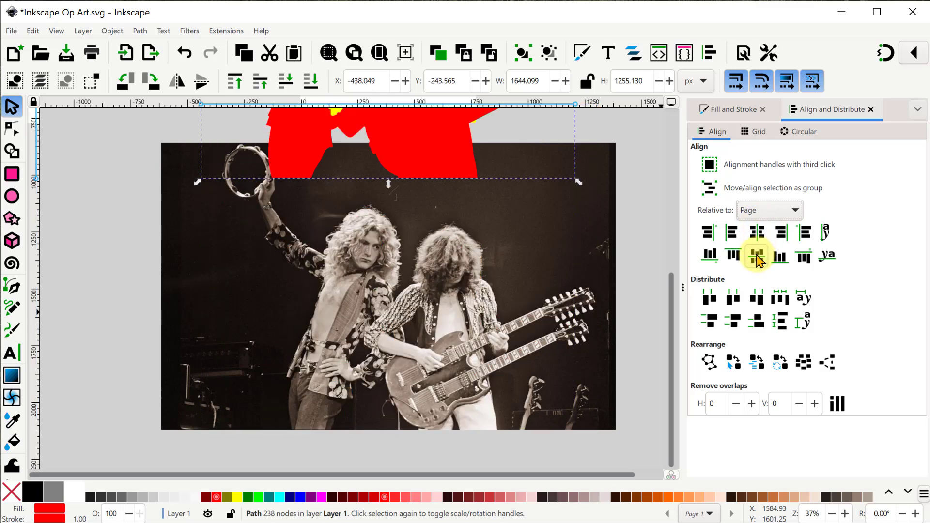
{"action": "left_click", "coordinate": [379, 51]}
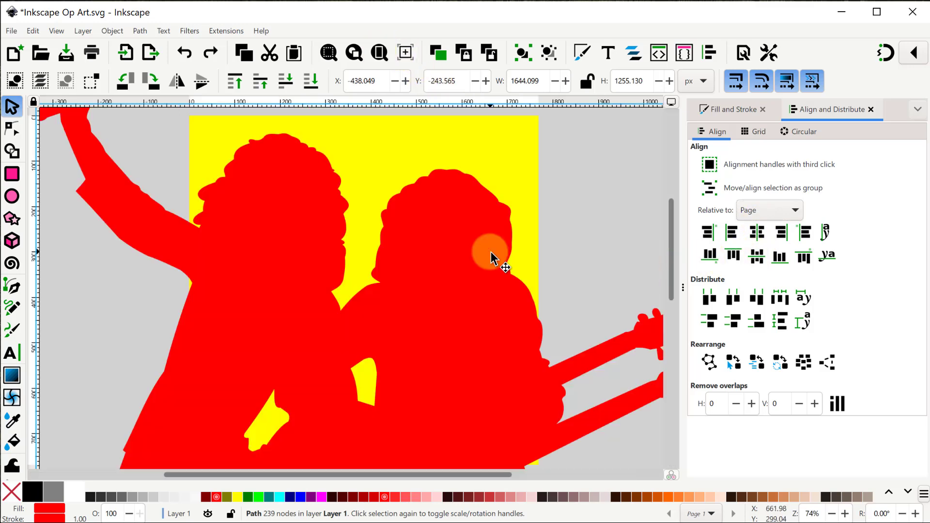
Scale the silhouette down proportionally about its centre to about 728 px wide so it fits within the page.
{"action": "scroll", "coordinate": [491, 257], "scroll_direction": "down", "scroll_amount": 3, "text": "ctrl"}
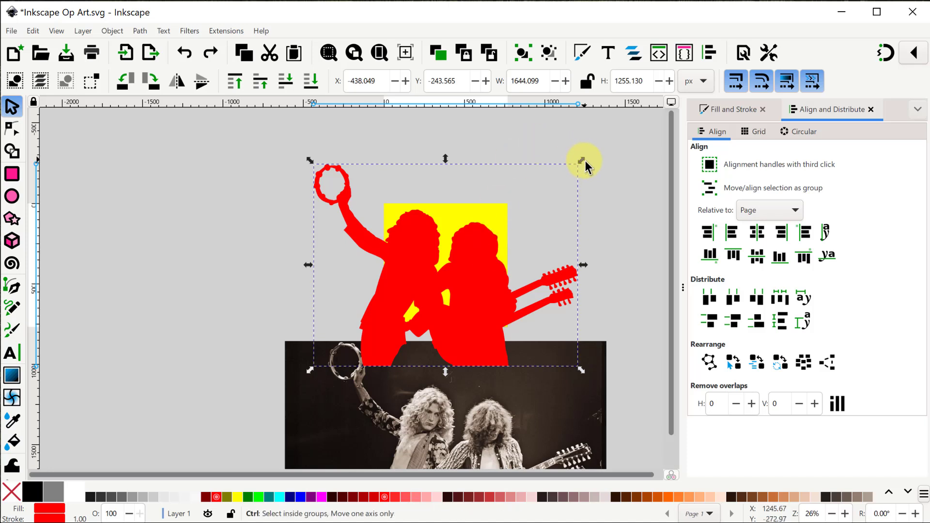
{"action": "left_click_drag", "start_coordinate": [581, 160], "coordinate": [530, 217]}
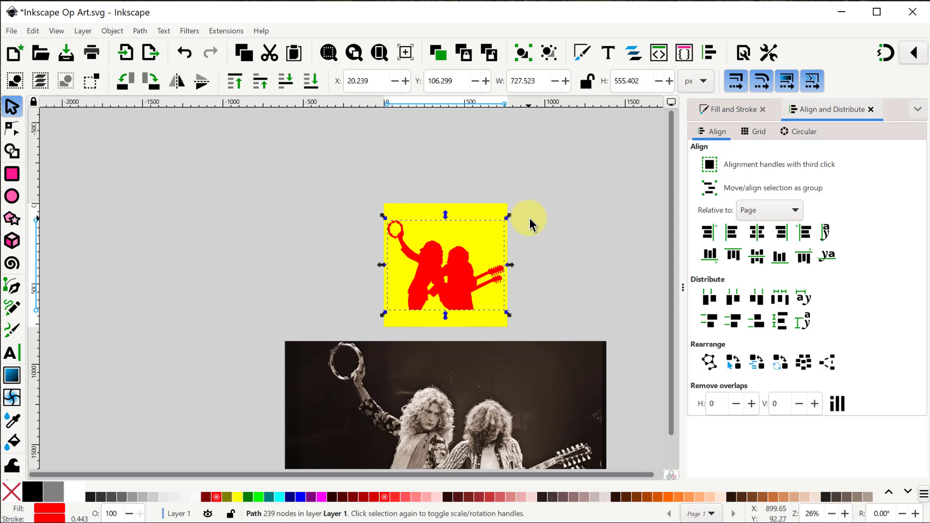
{"action": "left_click", "coordinate": [380, 52]}
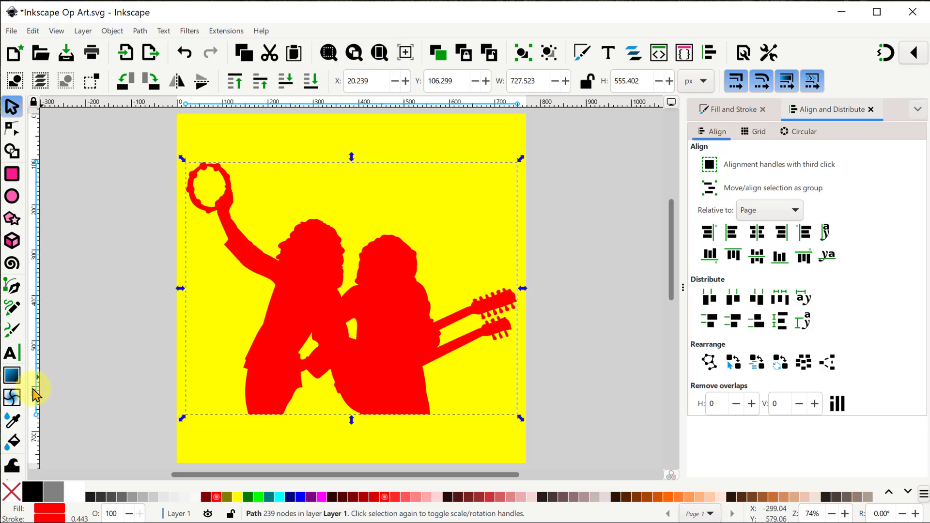
Resize the page closely around the silhouette, to about 749 × 582 px.
{"action": "scroll", "coordinate": [14, 407], "scroll_direction": "down", "scroll_amount": 3}
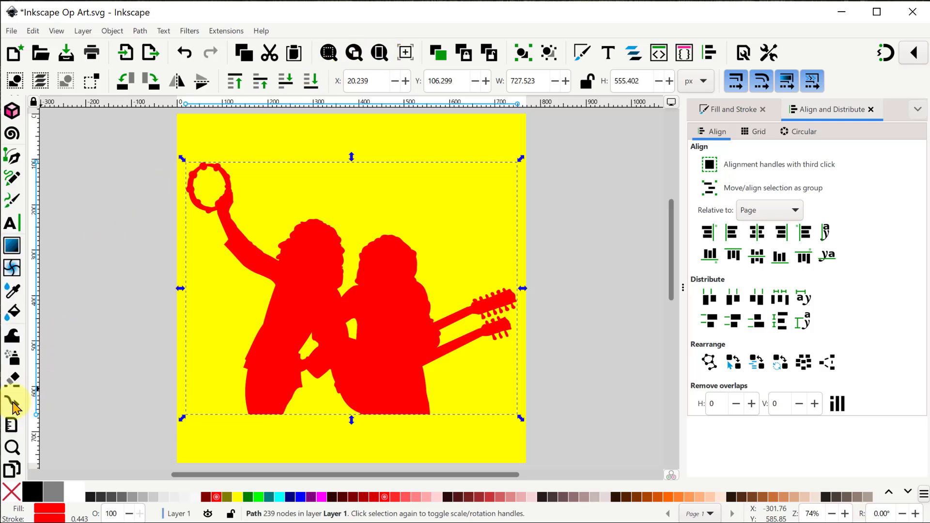
{"action": "left_click", "coordinate": [12, 469]}
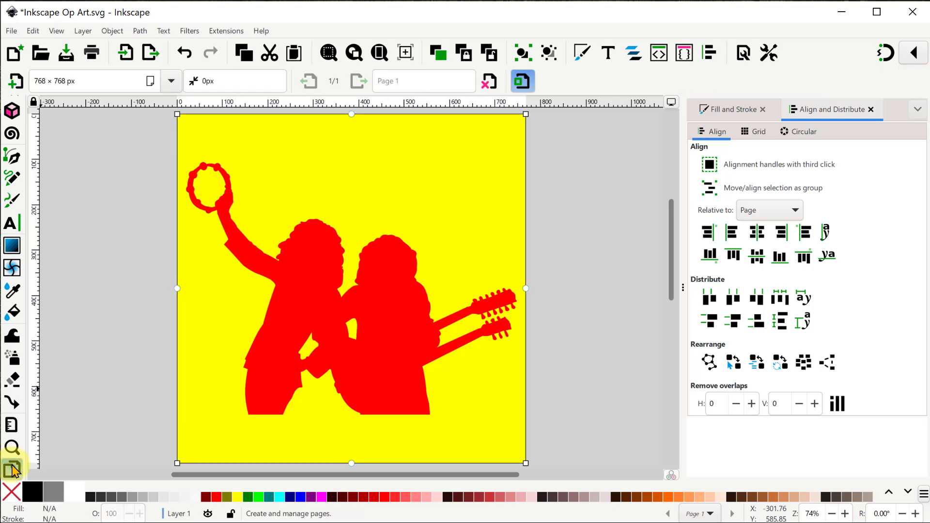
{"action": "left_click_drag", "start_coordinate": [526, 463], "coordinate": [522, 418]}
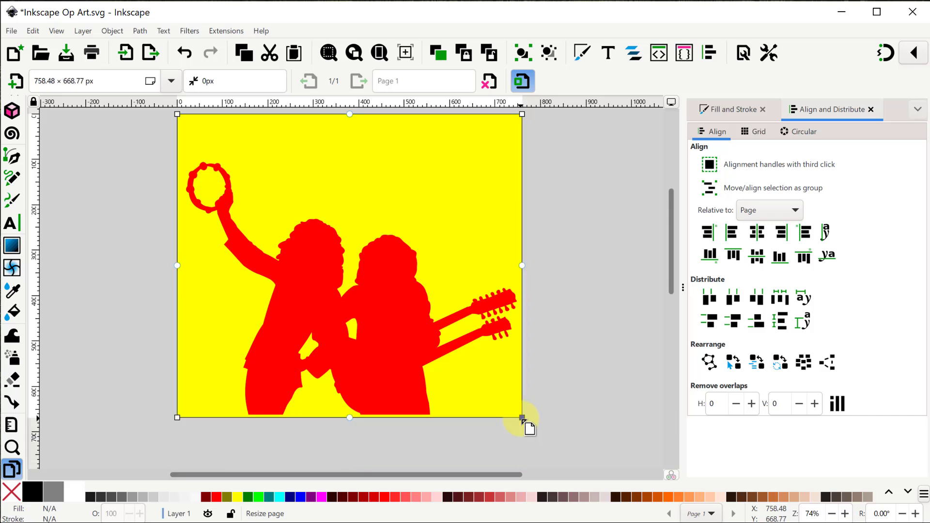
{"action": "left_click_drag", "start_coordinate": [177, 115], "coordinate": [181, 154]}
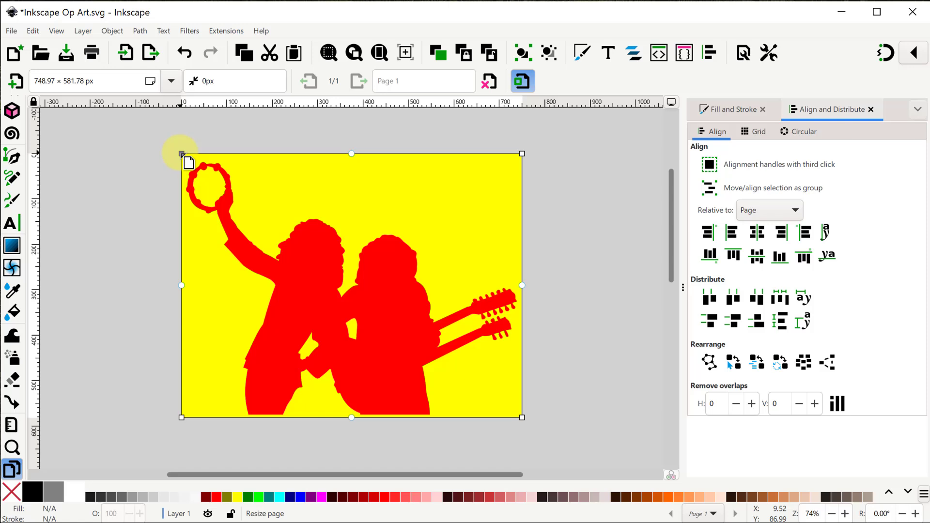
Centre the silhouette vertically on the resized page.
{"action": "scroll", "coordinate": [12, 109], "scroll_direction": "up", "scroll_amount": 3}
{"action": "left_click", "coordinate": [13, 109]}
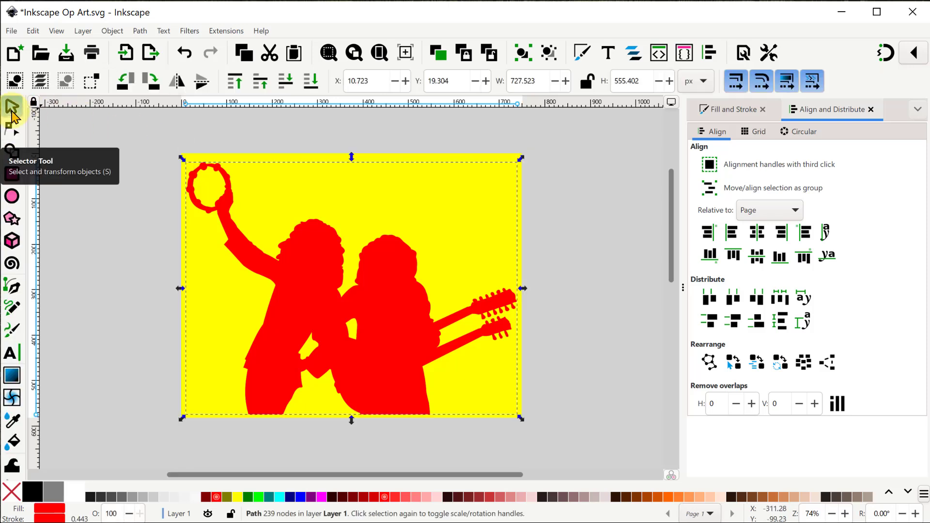
{"action": "left_click", "coordinate": [100, 187]}
{"action": "left_click", "coordinate": [379, 267]}
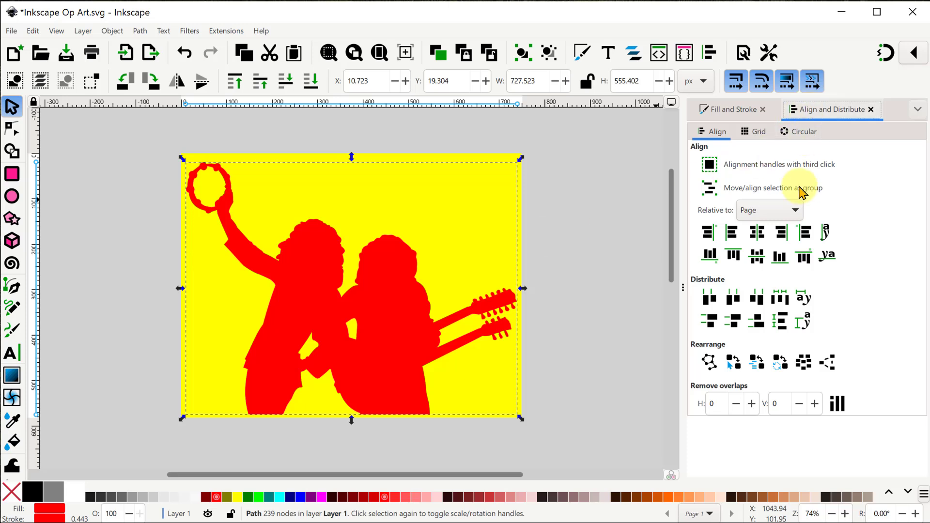
{"action": "left_click", "coordinate": [757, 255]}
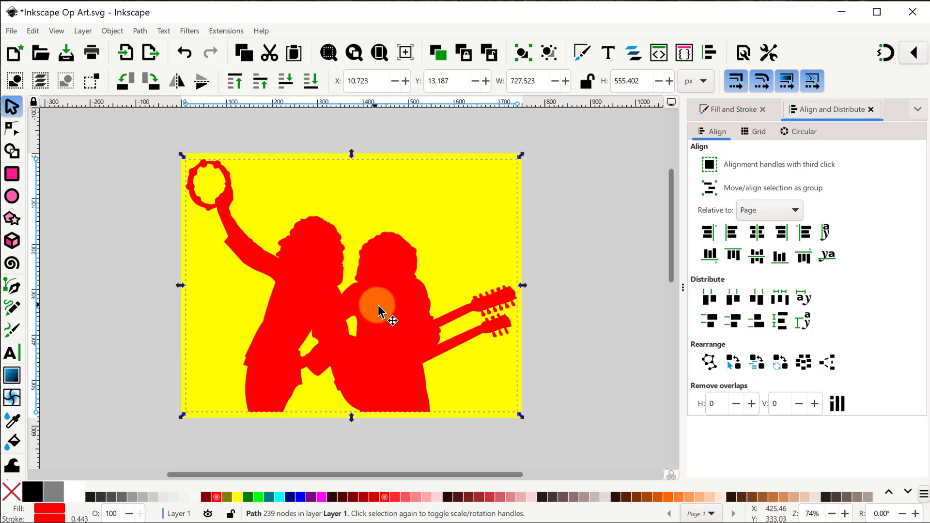
Place a duplicate of the silhouette off the page on its left side, at about X -884 px, and deselect it.
{"action": "mouse_move", "coordinate": [375, 310]}
{"action": "left_mouse_down"}
{"action": "mouse_move", "coordinate": [14, 303]}
{"action": "mouse_move", "coordinate": [370, 328]}
{"action": "left_mouse_up"}
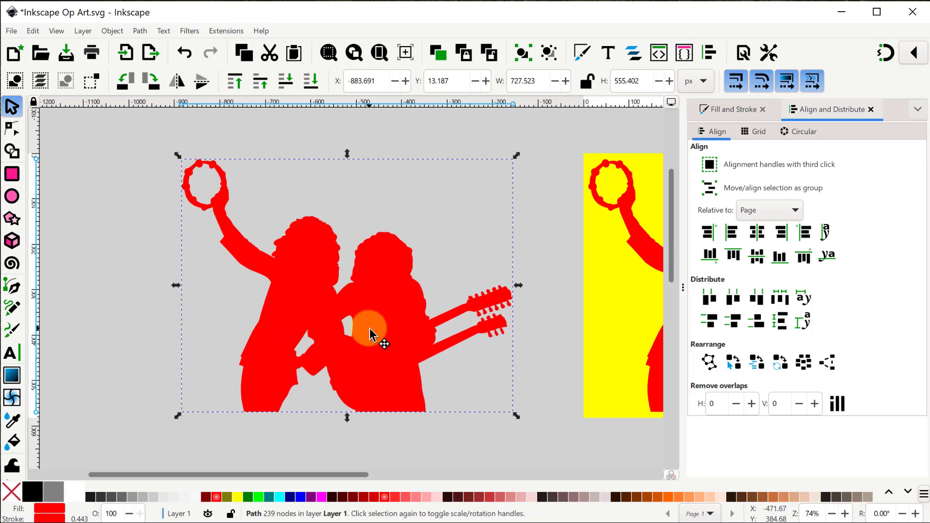
{"action": "left_click_drag", "start_coordinate": [609, 448], "coordinate": [518, 454]}
{"action": "scroll", "coordinate": [517, 455], "scroll_direction": "right", "scroll_amount": 10}
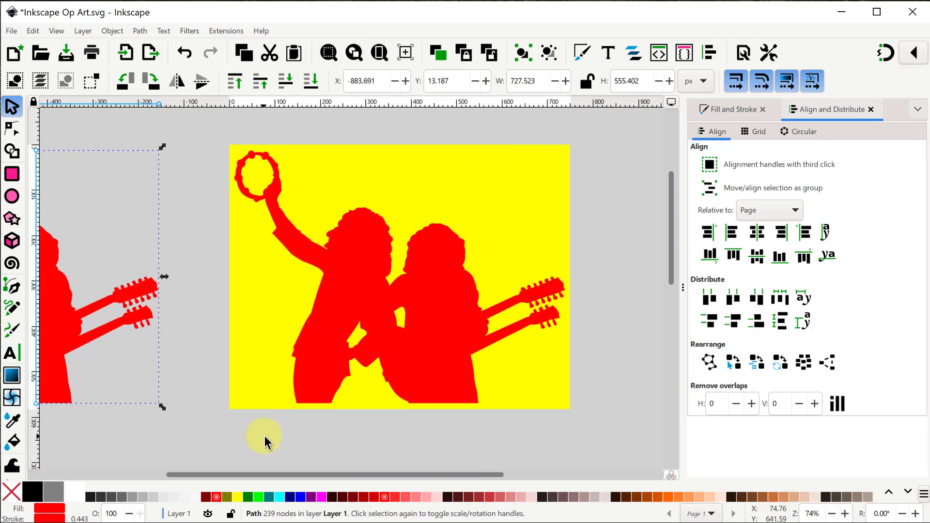
{"action": "left_click", "coordinate": [265, 441]}
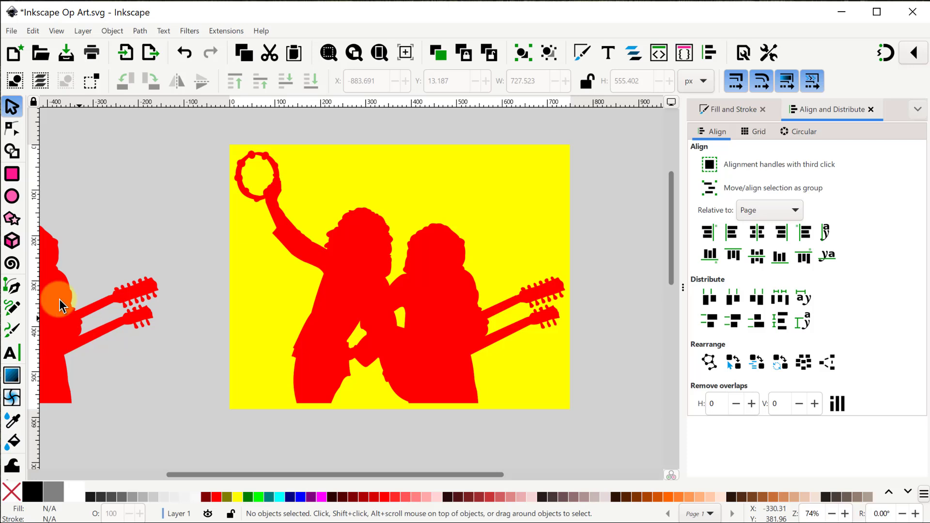
Draw a straight vertical line snapped to the page's left corners, give it a black stroke, and turn snapping off.
{"action": "left_click", "coordinate": [12, 287]}
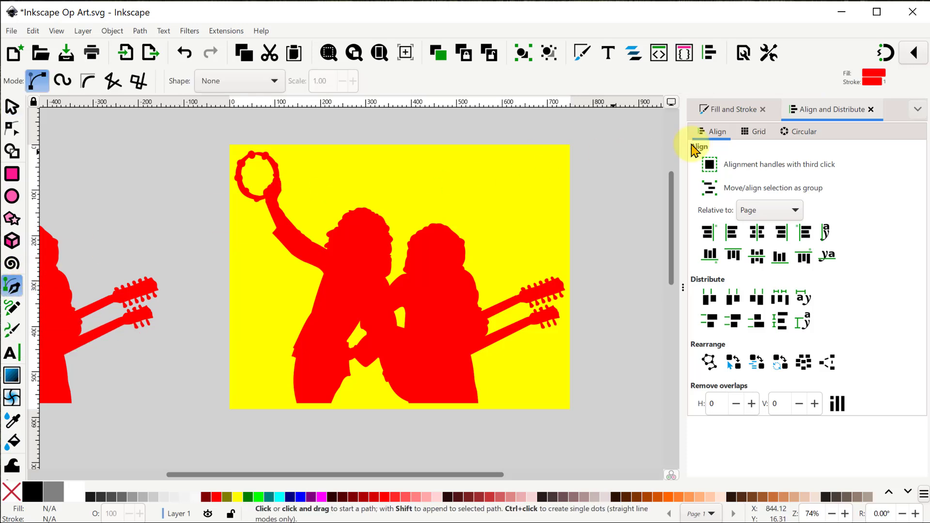
{"action": "left_click", "coordinate": [883, 53]}
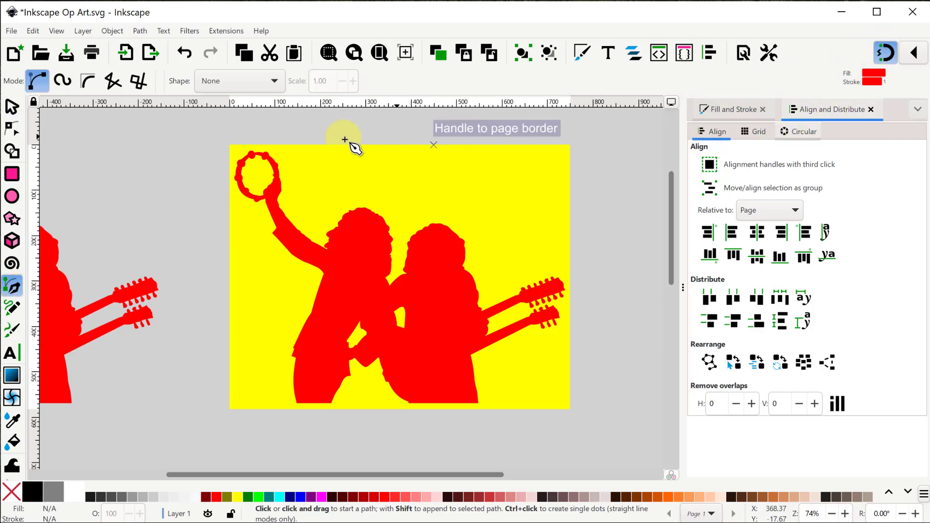
{"action": "left_click", "coordinate": [228, 146]}
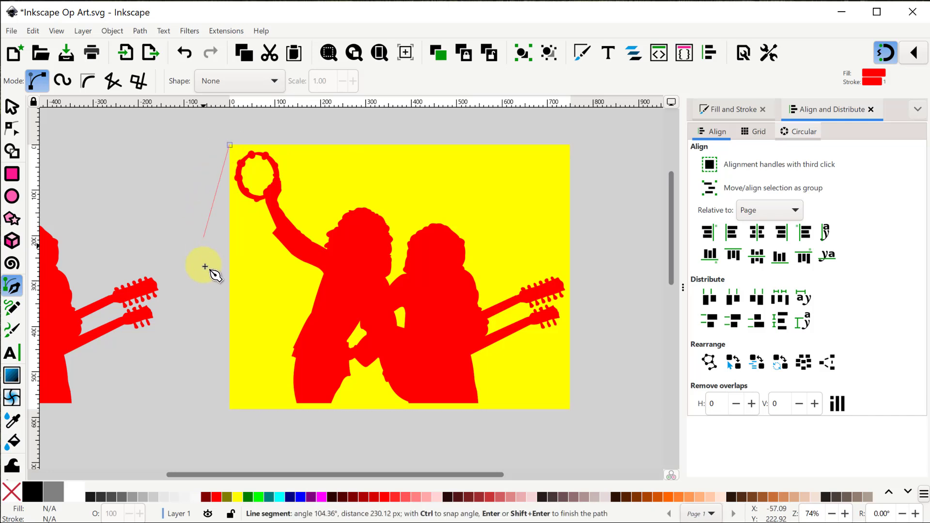
{"action": "double_click", "coordinate": [235, 413]}
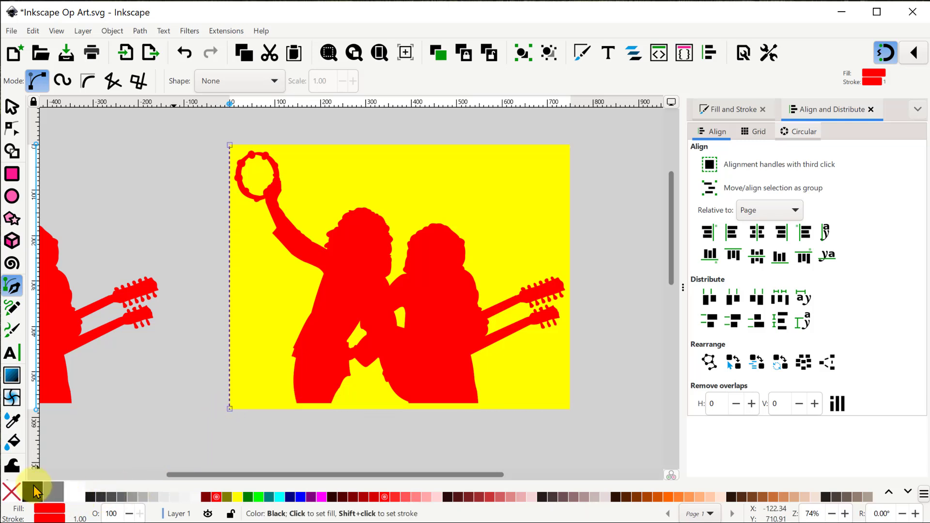
{"action": "left_click", "coordinate": [34, 490], "text": "shift"}
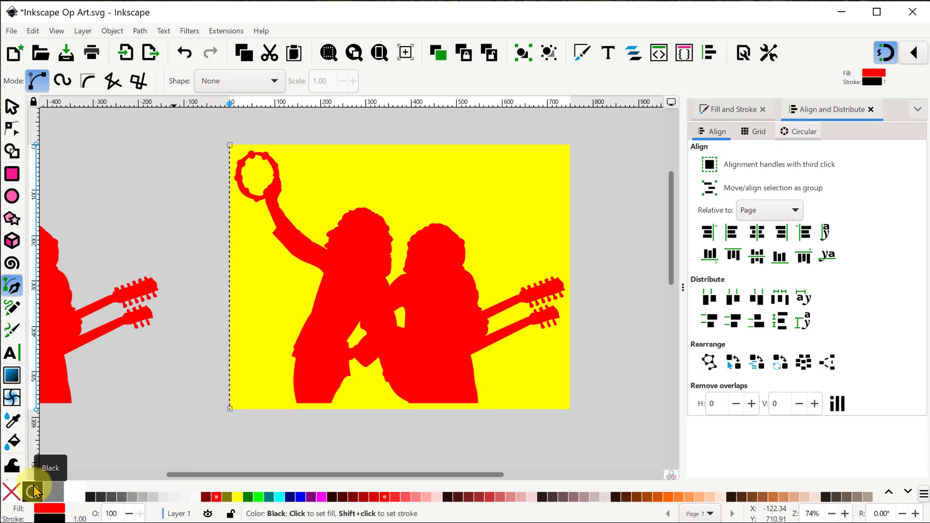
{"action": "left_click", "coordinate": [884, 52]}
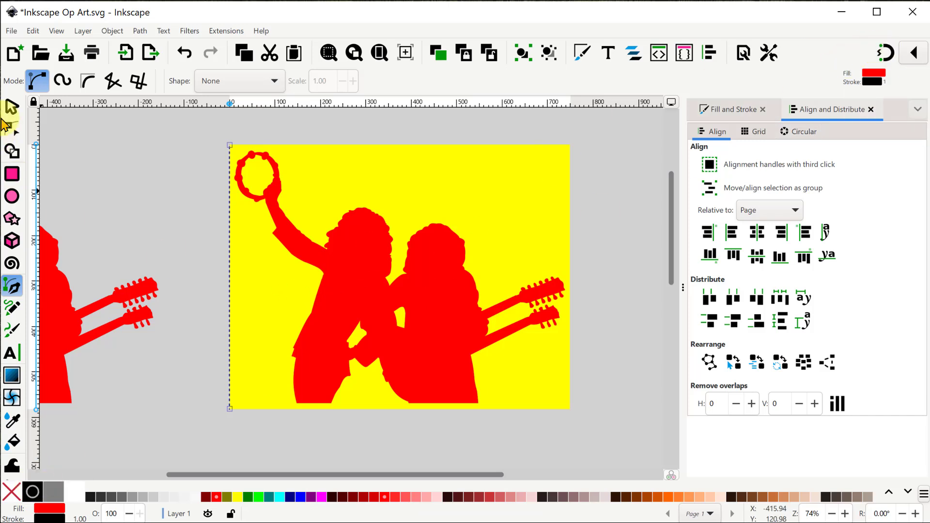
Duplicate the vertical line and align the copy with the page's right edge.
{"action": "left_click", "coordinate": [12, 106]}
{"action": "key", "text": "ctrl"}
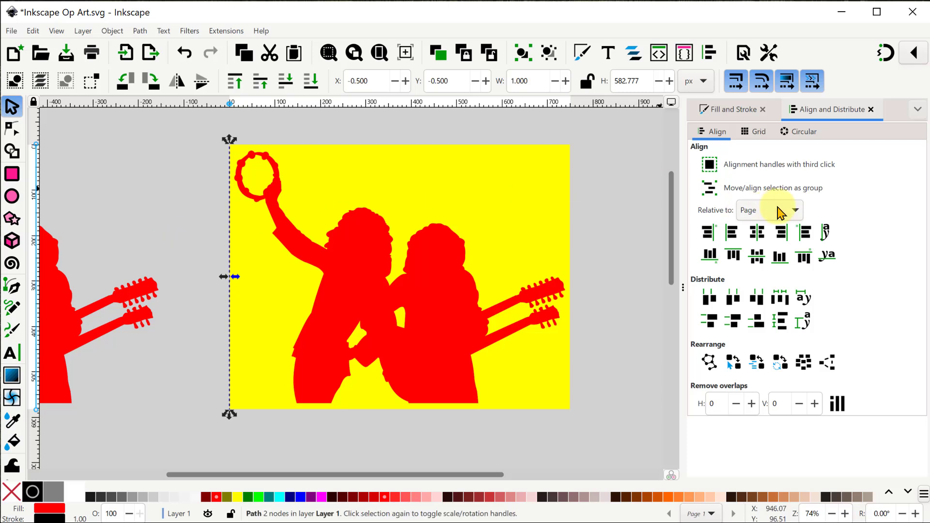
{"action": "left_click", "coordinate": [782, 233]}
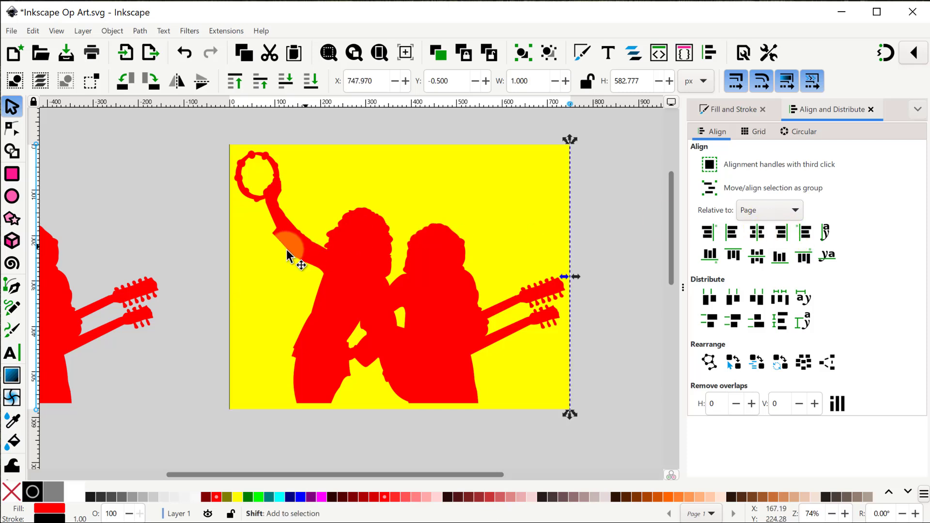
Combine the two vertical lines on the page's left and right edges into one path.
{"action": "left_click", "coordinate": [230, 258], "text": "shift"}
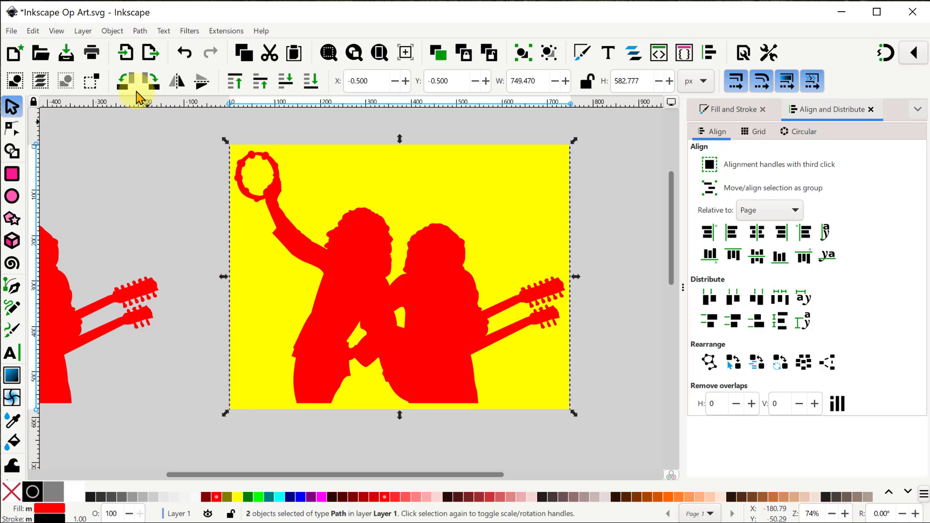
{"action": "left_click", "coordinate": [139, 31]}
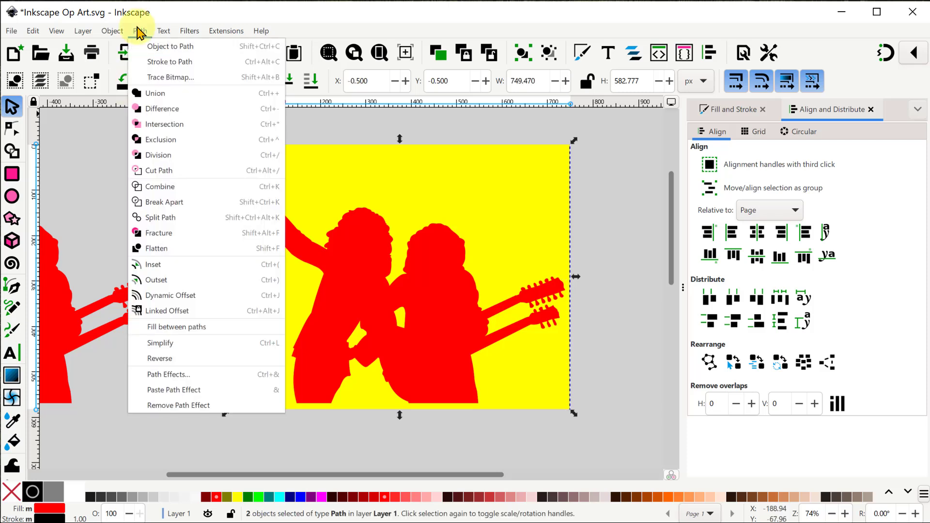
{"action": "left_click", "coordinate": [160, 188]}
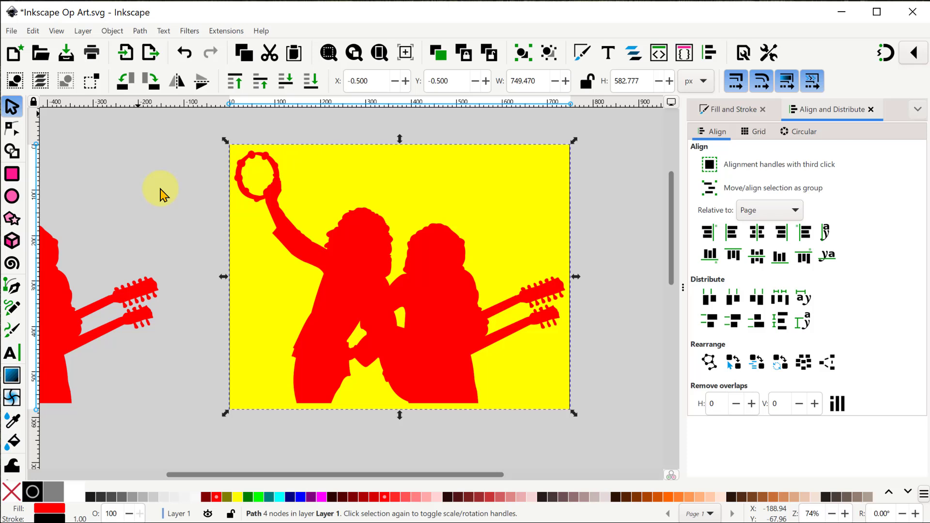
Add the Stitch Sub-Paths path effect to the combined edge lines with the number of paths set to 50.
{"action": "left_click", "coordinate": [140, 31]}
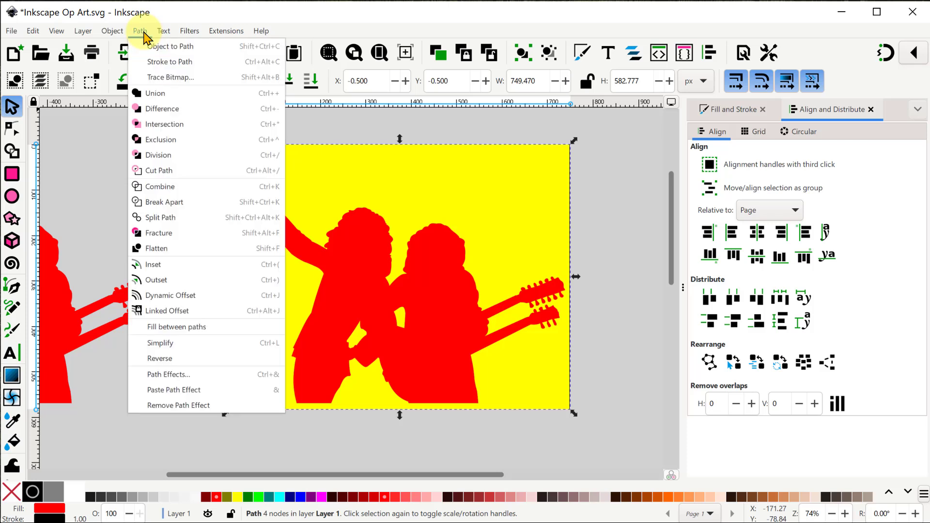
{"action": "left_click", "coordinate": [178, 377]}
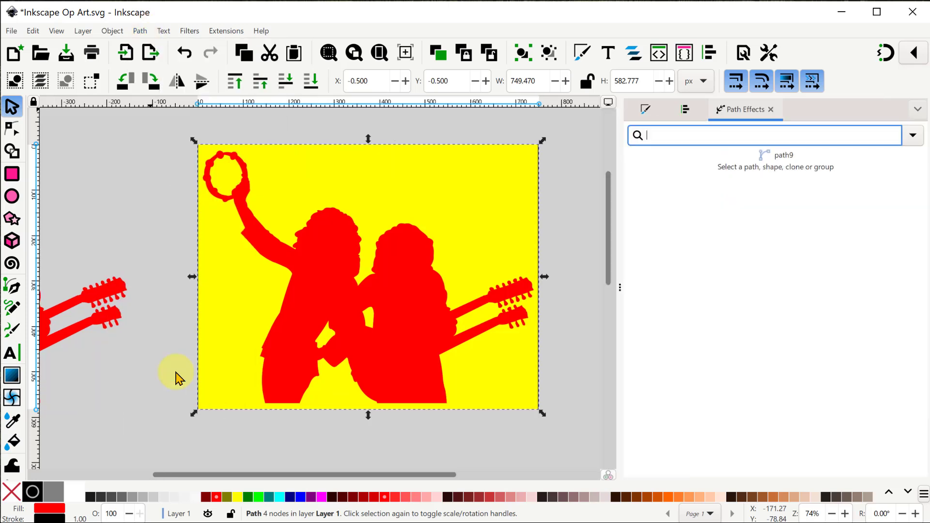
{"action": "left_click", "coordinate": [913, 136]}
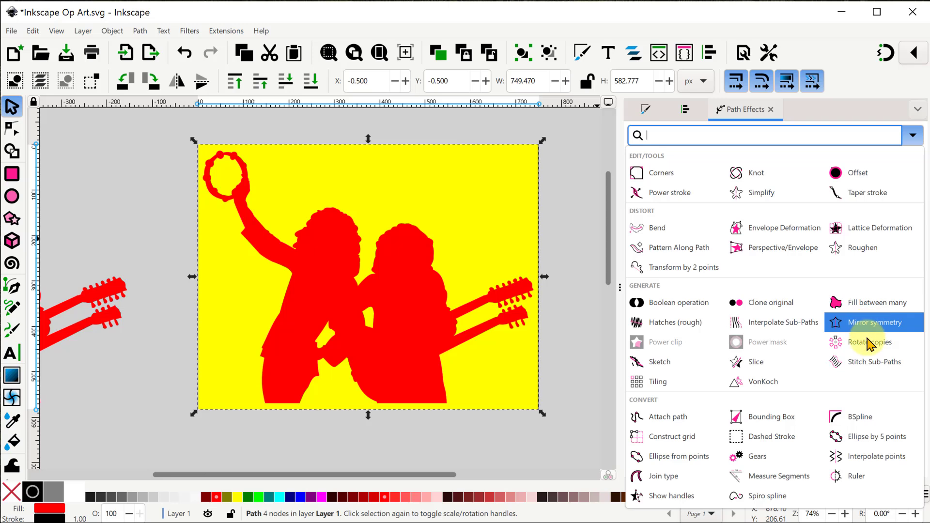
{"action": "left_click", "coordinate": [898, 369]}
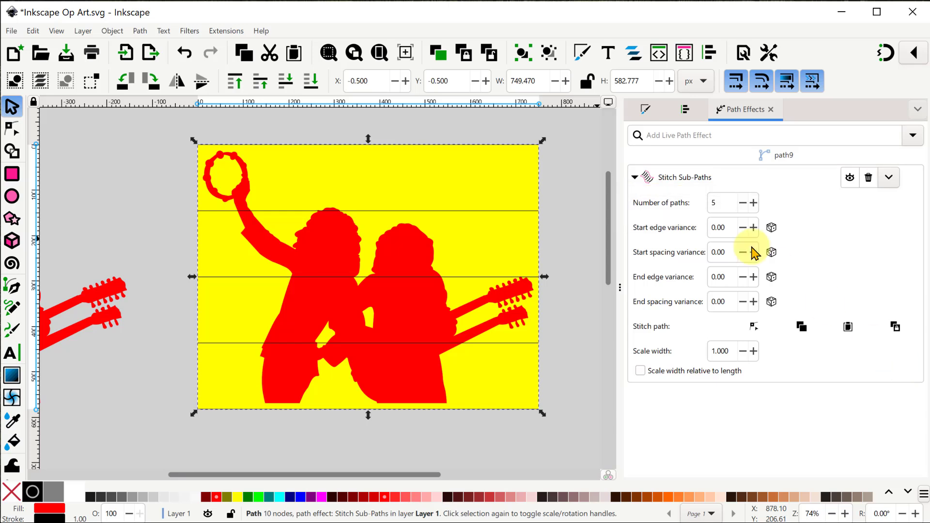
{"action": "left_click", "coordinate": [720, 202]}
{"action": "type", "text": "0"}
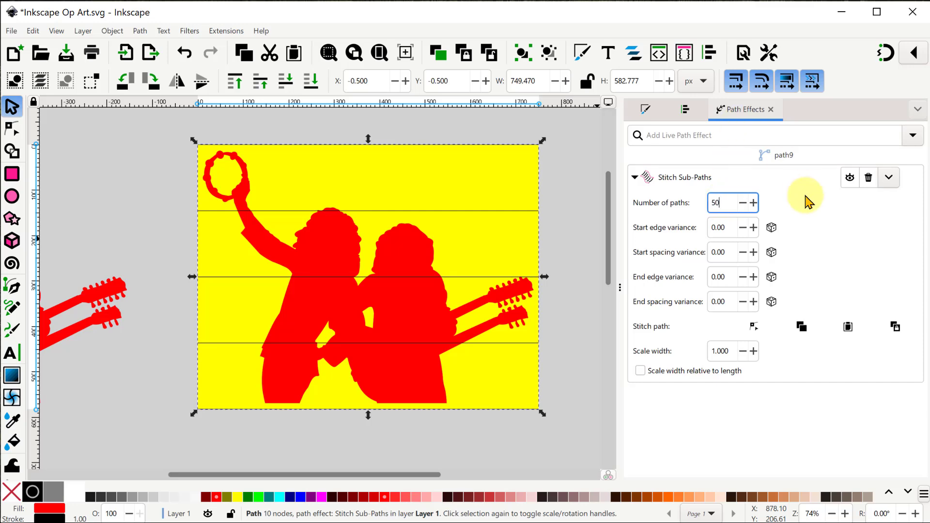
{"action": "left_click", "coordinate": [807, 199]}
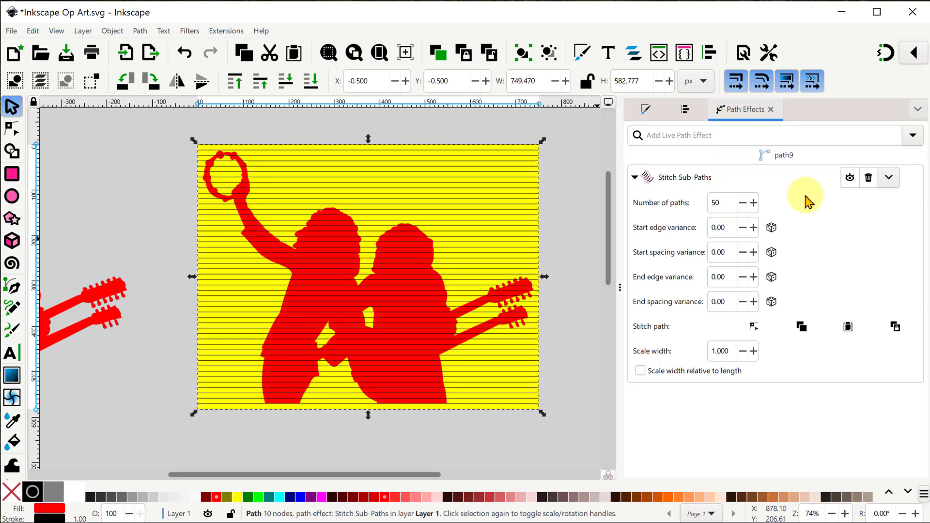
Convert the stitched lines with Object to Path, close the path effects settings and narrow the side dock.
{"action": "left_click", "coordinate": [140, 31]}
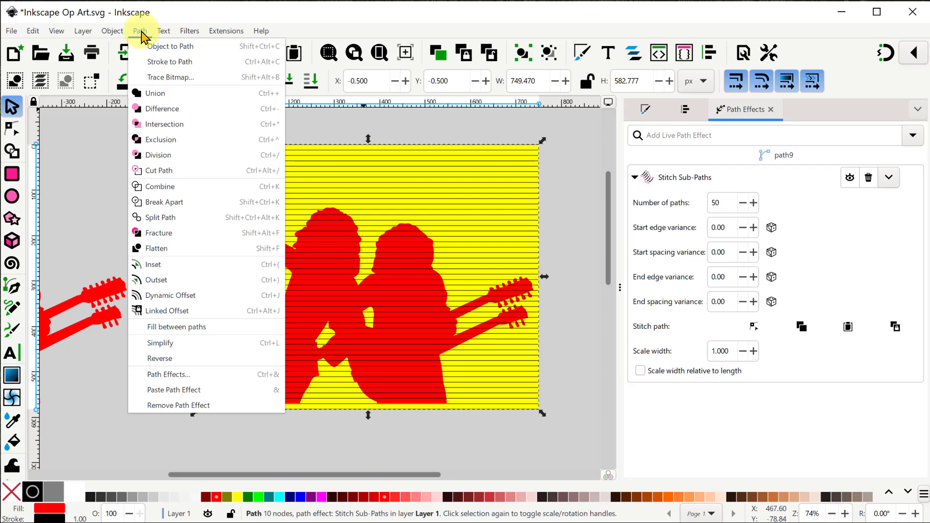
{"action": "left_click", "coordinate": [157, 47]}
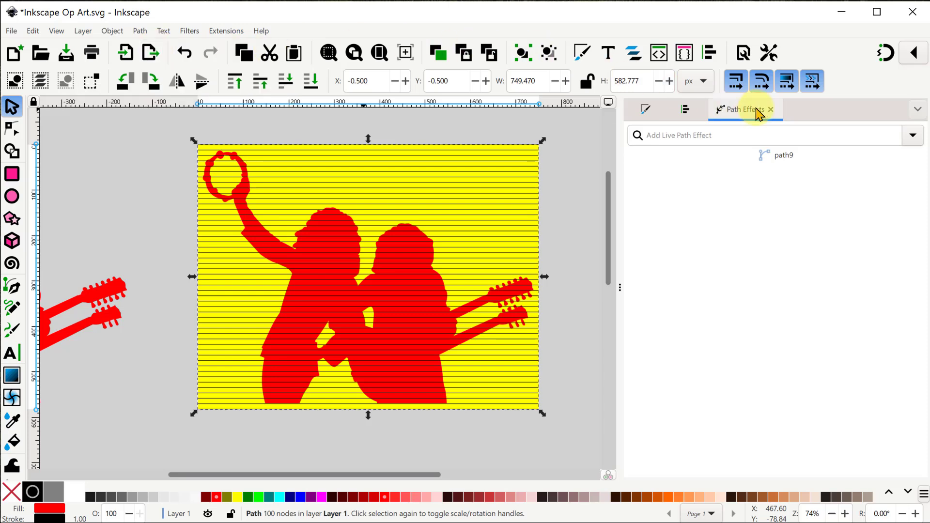
{"action": "left_click", "coordinate": [770, 109]}
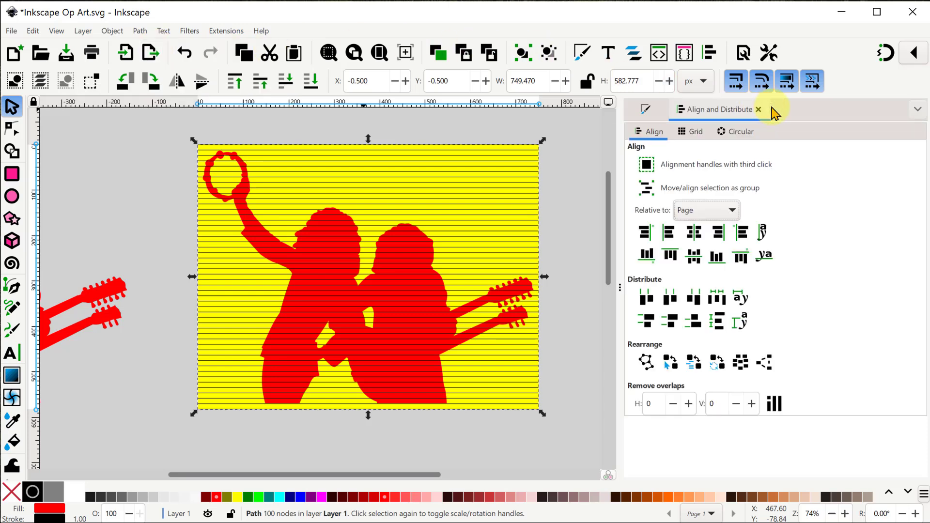
{"action": "left_click_drag", "start_coordinate": [623, 257], "coordinate": [675, 270]}
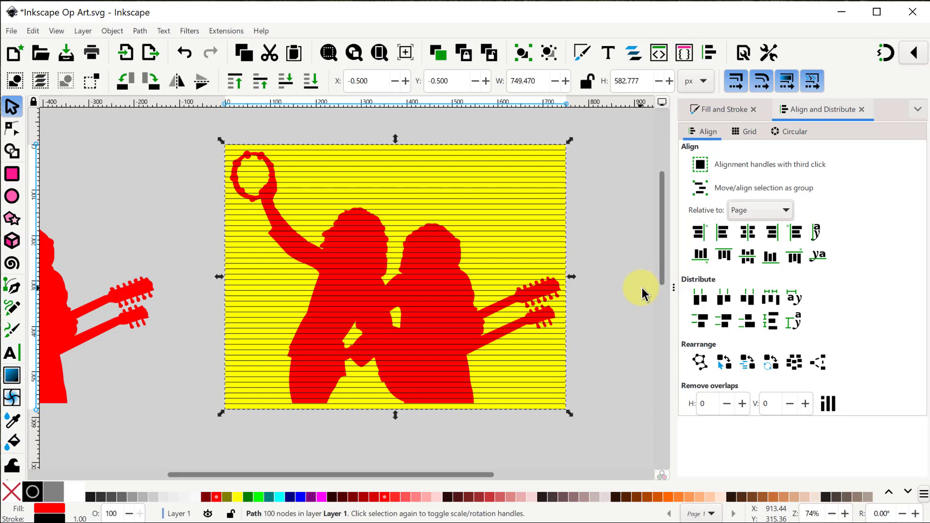
With snapping on, draw a straight vertical line between the page's two left corners.
{"action": "left_click", "coordinate": [13, 287]}
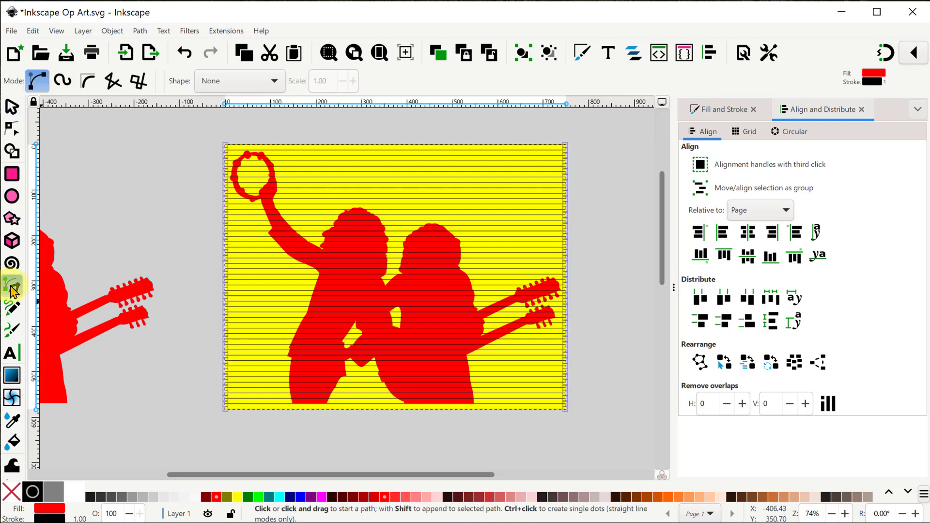
{"action": "left_click", "coordinate": [884, 53]}
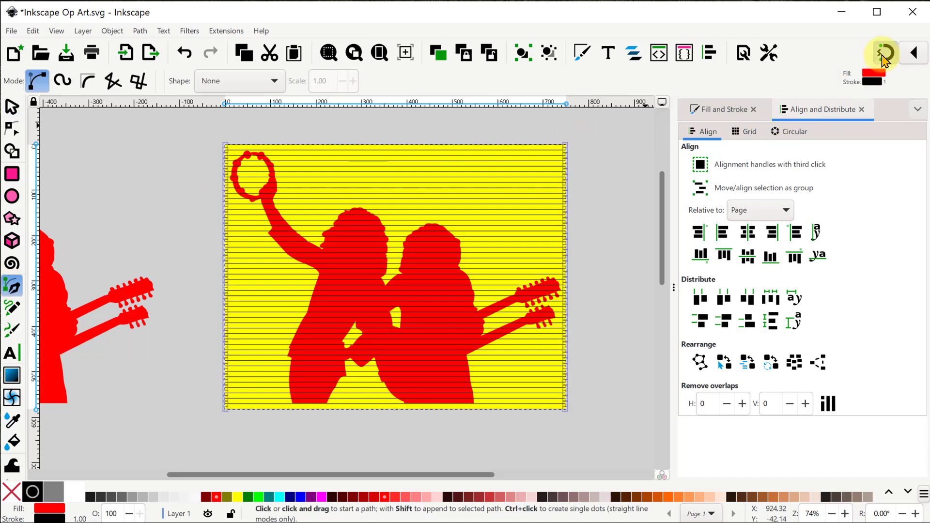
{"action": "left_click", "coordinate": [225, 145]}
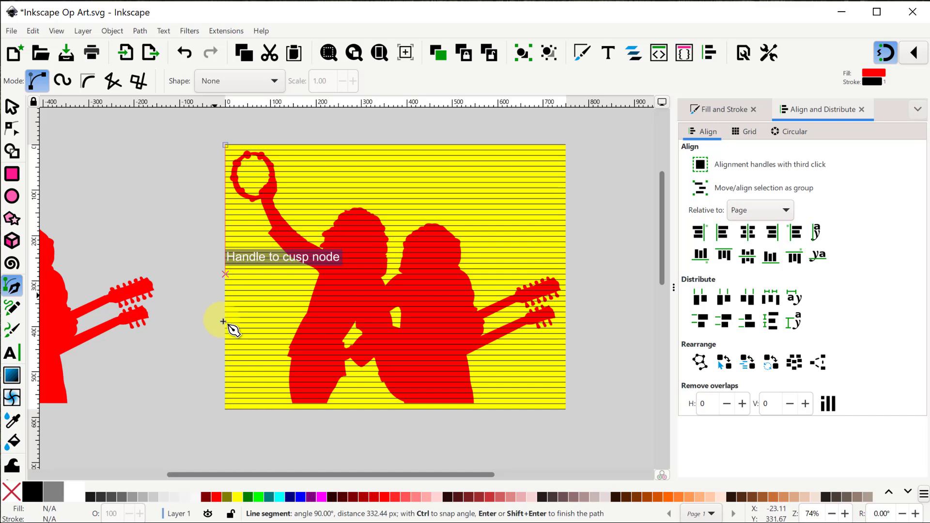
{"action": "double_click", "coordinate": [226, 409]}
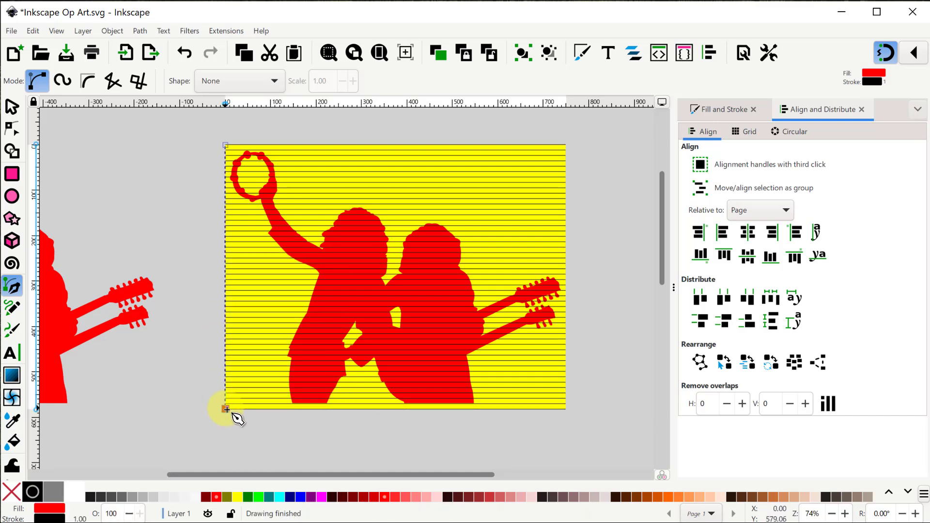
Stretch the new vertical line straight past the page's lower and upper edges, its top end reaching about Y -12 px.
{"action": "key", "text": "n"}
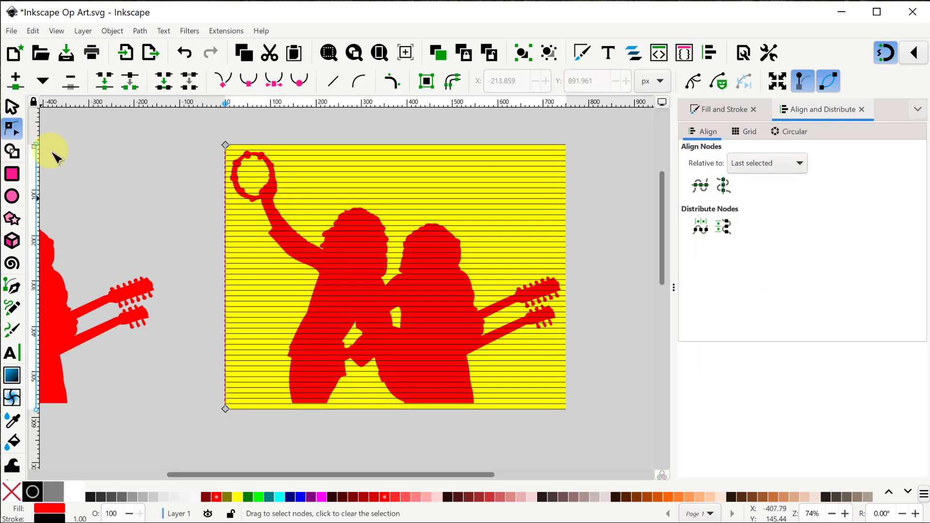
{"action": "scroll", "coordinate": [227, 393], "scroll_direction": "up", "scroll_amount": 4}
{"action": "scroll", "coordinate": [221, 409], "scroll_direction": "down", "scroll_amount": 2}
{"action": "left_click_drag", "start_coordinate": [221, 362], "coordinate": [221, 382]}
{"action": "scroll", "coordinate": [238, 391], "scroll_direction": "up", "scroll_amount": 12}
{"action": "left_click_drag", "start_coordinate": [221, 342], "coordinate": [223, 320]}
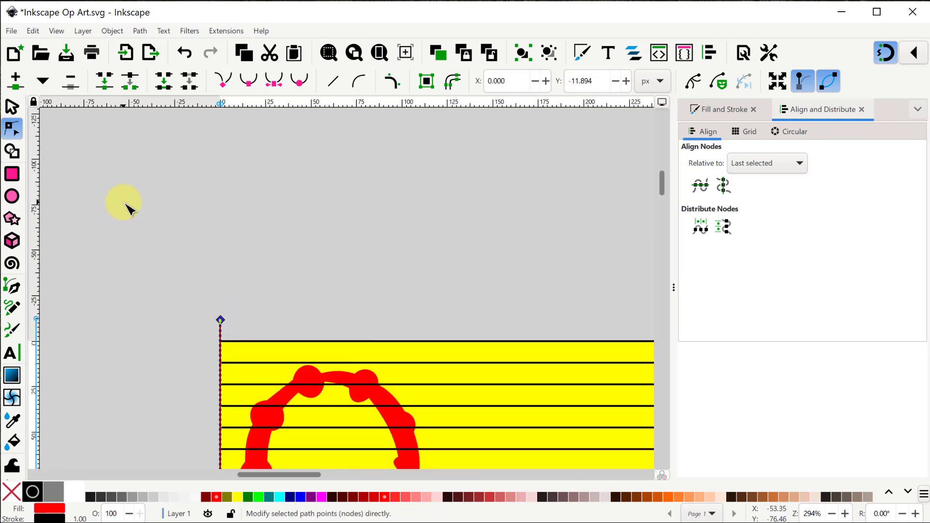
{"action": "scroll", "coordinate": [430, 207], "scroll_direction": "down", "scroll_amount": 3}
{"action": "scroll", "coordinate": [434, 269], "scroll_direction": "down", "scroll_amount": 4}
Nudge the extended vertical line inward from the page's left edge to X 3.5 px.
{"action": "left_click", "coordinate": [12, 107]}
{"action": "key", "text": "Right"}
{"action": "key", "text": "Right"}
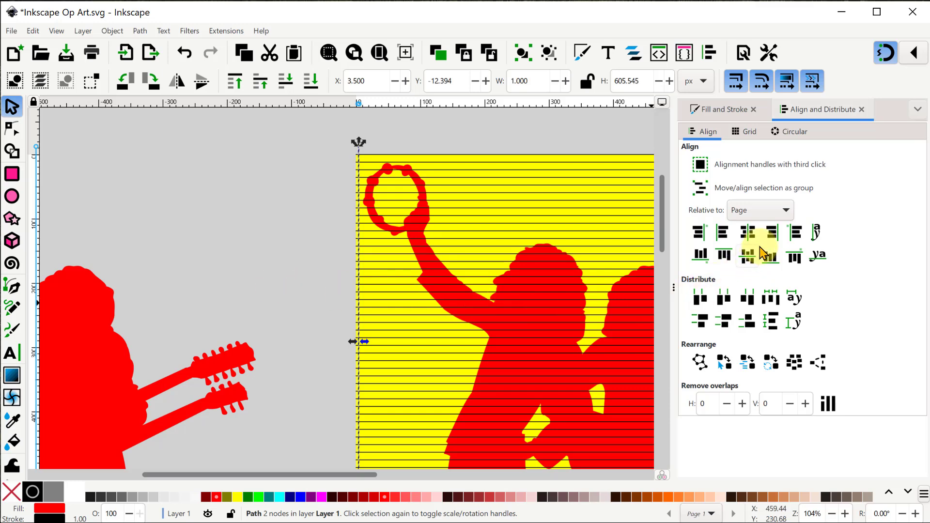
Duplicate the extended line, align the copy with the page's right edge and nudge it inward to X 743.97 px.
{"action": "left_click", "coordinate": [771, 235]}
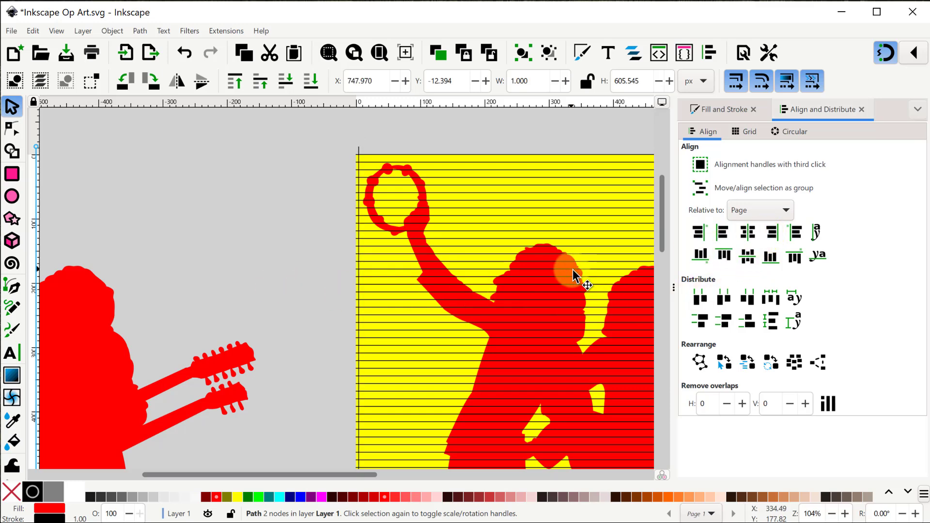
{"action": "left_click_drag", "start_coordinate": [570, 269], "coordinate": [247, 267]}
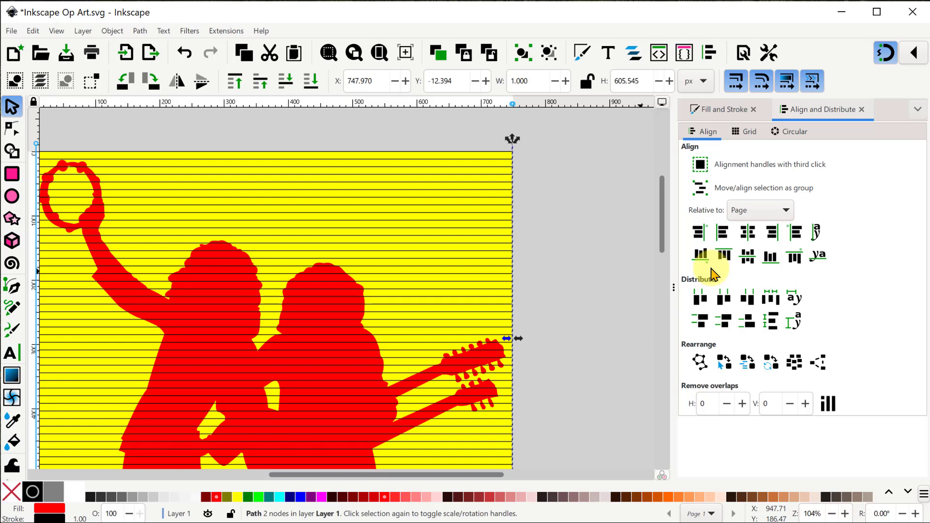
{"action": "key", "text": "Left"}
{"action": "key", "text": "Left"}
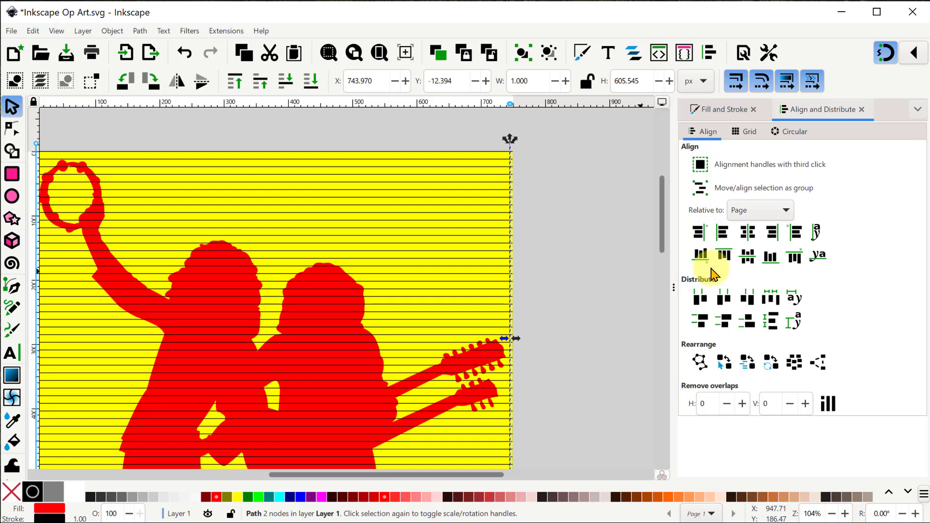
Select the on-page silhouette, the stitched lines and both extended vertical lines, and open them in the Shape Builder.
{"action": "left_click", "coordinate": [380, 52]}
{"action": "scroll", "coordinate": [423, 243], "scroll_direction": "down", "scroll_amount": 1}
{"action": "left_click", "coordinate": [174, 122]}
{"action": "left_click_drag", "start_coordinate": [173, 122], "coordinate": [576, 424]}
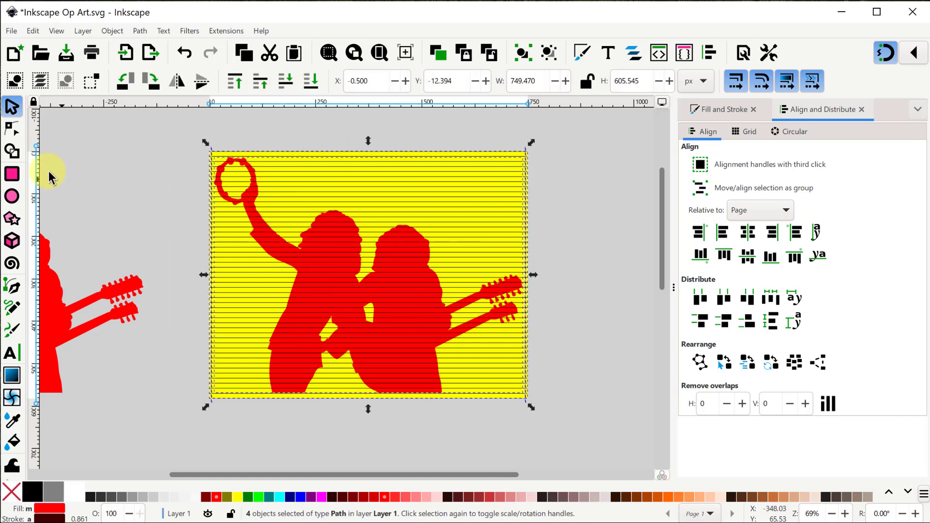
{"action": "left_click", "coordinate": [11, 154]}
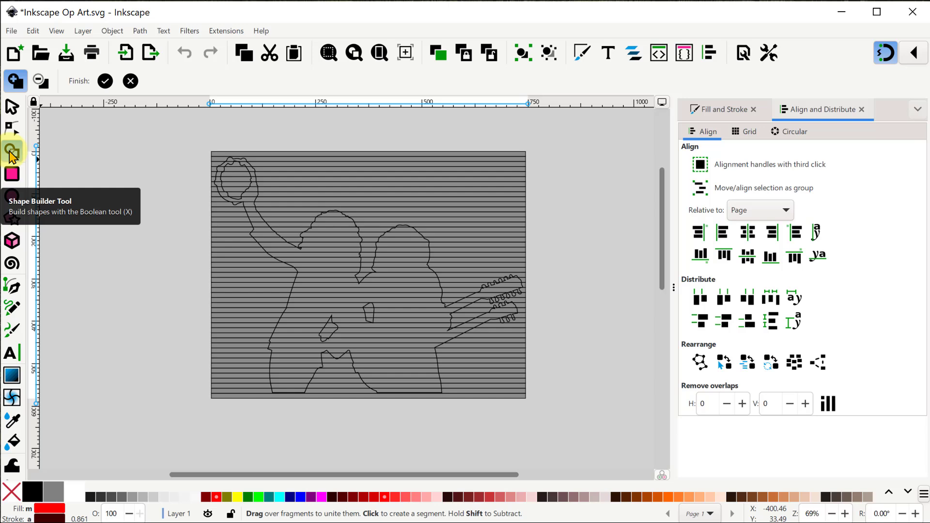
Create shape builder segments from the stripe fragments across the page's upper part, in and around the tambourine.
{"action": "scroll", "coordinate": [333, 123], "scroll_direction": "up", "scroll_amount": 2}
{"action": "left_click", "coordinate": [319, 186]}
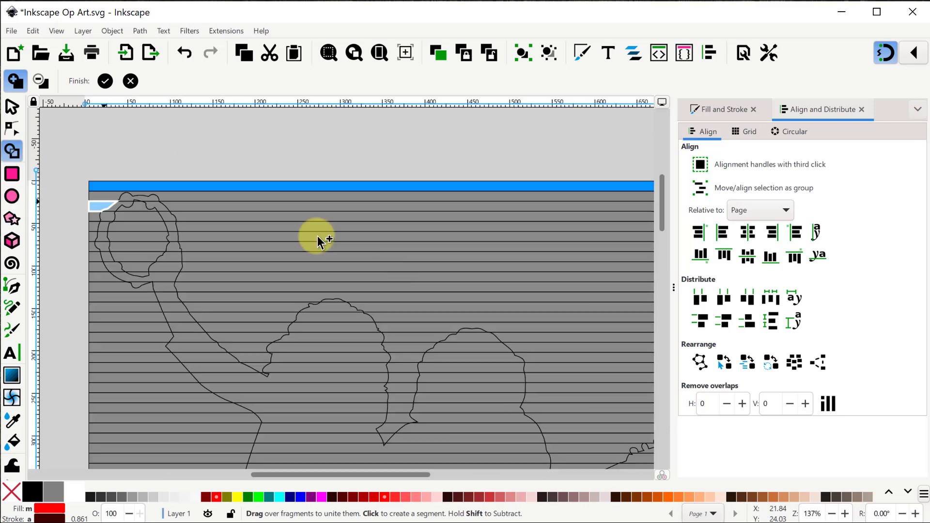
{"action": "scroll", "coordinate": [123, 203], "scroll_direction": "up", "scroll_amount": 6}
{"action": "left_click", "coordinate": [224, 243]}
{"action": "scroll", "coordinate": [503, 278], "scroll_direction": "down", "scroll_amount": 4}
{"action": "left_click", "coordinate": [402, 289]}
{"action": "left_click", "coordinate": [436, 307]}
{"action": "left_click", "coordinate": [557, 348]}
{"action": "left_click", "coordinate": [354, 367]}
{"action": "left_click", "coordinate": [436, 407]}
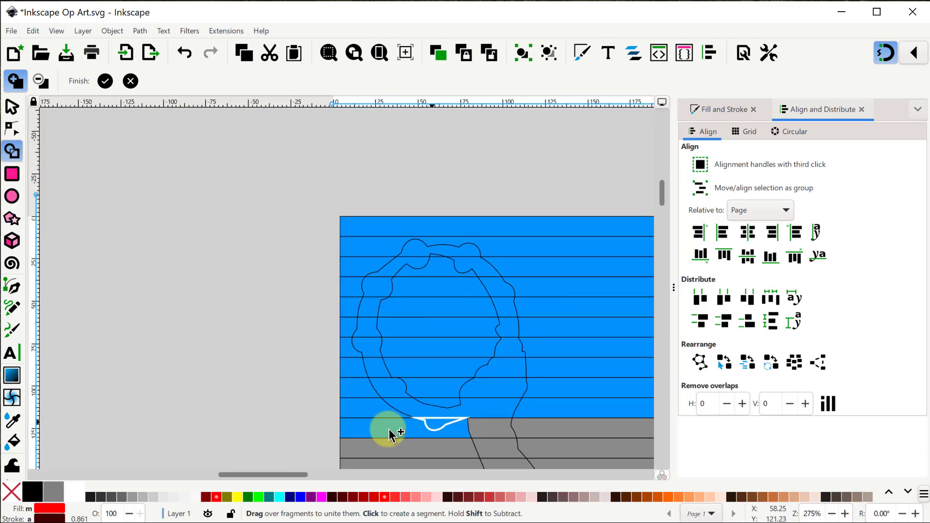
Create segments from the stripe fragments around the raised arm and the two heads.
{"action": "scroll", "coordinate": [391, 433], "scroll_direction": "down", "scroll_amount": 2}
{"action": "left_click", "coordinate": [376, 270]}
{"action": "scroll", "coordinate": [376, 271], "scroll_direction": "down", "scroll_amount": 2}
{"action": "left_click", "coordinate": [347, 356]}
{"action": "scroll", "coordinate": [291, 339], "scroll_direction": "up", "scroll_amount": 2}
{"action": "left_click", "coordinate": [142, 333]}
{"action": "scroll", "coordinate": [145, 335], "scroll_direction": "down", "scroll_amount": 2}
{"action": "left_click", "coordinate": [426, 317]}
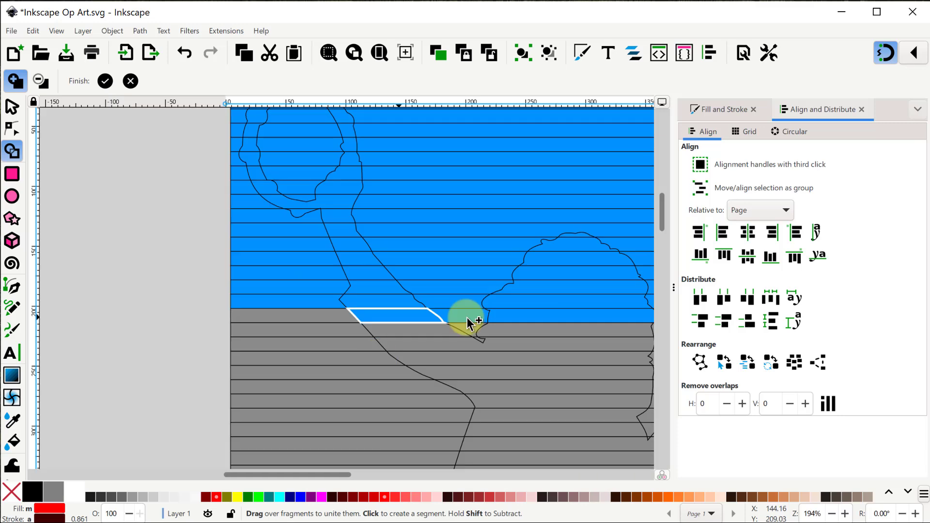
{"action": "left_click", "coordinate": [545, 318]}
{"action": "scroll", "coordinate": [546, 321], "scroll_direction": "up", "scroll_amount": 1}
{"action": "left_click", "coordinate": [242, 357]}
{"action": "scroll", "coordinate": [286, 361], "scroll_direction": "down", "scroll_amount": 2}
{"action": "scroll", "coordinate": [436, 335], "scroll_direction": "up", "scroll_amount": 2}
{"action": "left_click", "coordinate": [448, 338]}
{"action": "scroll", "coordinate": [450, 316], "scroll_direction": "down", "scroll_amount": 2}
Create segments from the small stripe fragments in and around the guitar necks and tuning pegs.
{"action": "scroll", "coordinate": [484, 334], "scroll_direction": "up", "scroll_amount": 5}
{"action": "left_click", "coordinate": [340, 346]}
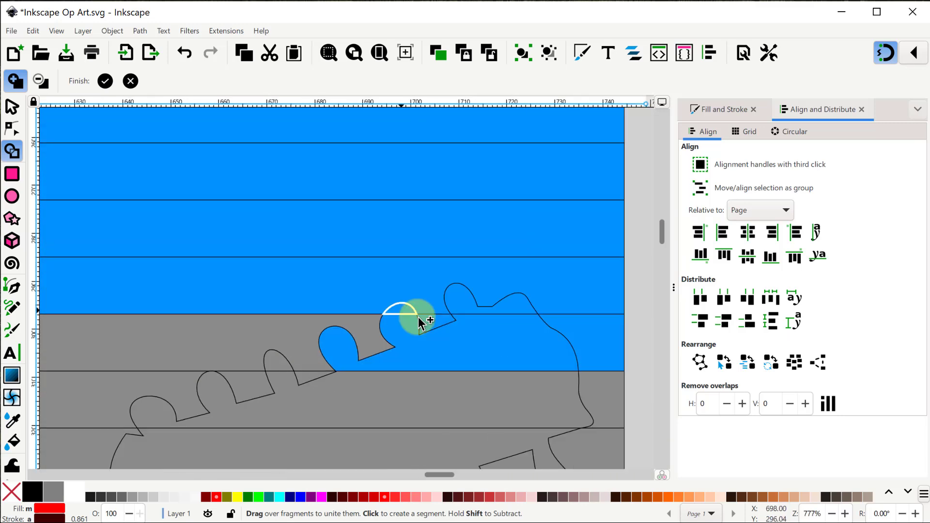
{"action": "left_click", "coordinate": [398, 313]}
{"action": "left_click", "coordinate": [564, 395]}
{"action": "left_click", "coordinate": [504, 407]}
{"action": "left_click", "coordinate": [306, 364]}
{"action": "left_click", "coordinate": [83, 301]}
{"action": "left_click_drag", "start_coordinate": [167, 327], "coordinate": [683, 364]}
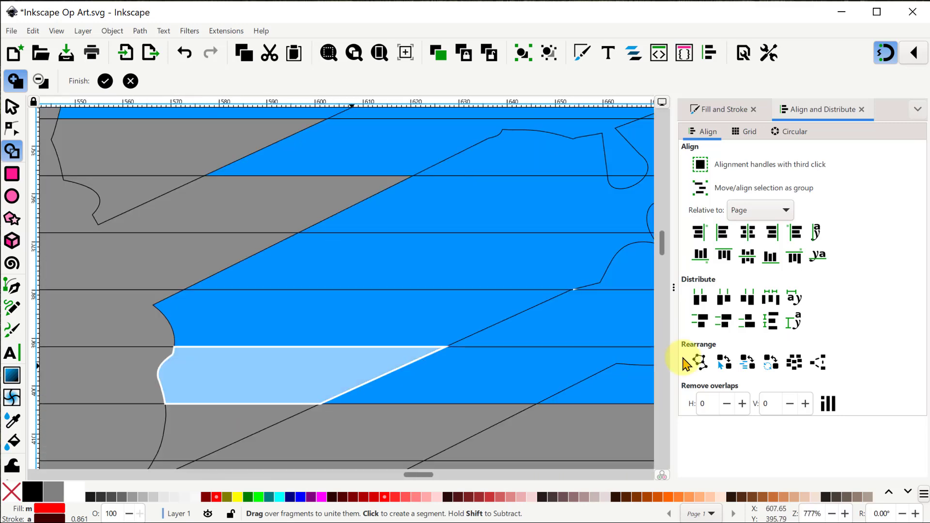
Create segments from all remaining stripe fragments in and around the musicians' bodies down to the page's lower edge.
{"action": "scroll", "coordinate": [485, 364], "scroll_direction": "down", "scroll_amount": 3}
{"action": "scroll", "coordinate": [484, 378], "scroll_direction": "down", "scroll_amount": 1}
{"action": "left_click", "coordinate": [342, 269]}
{"action": "left_click", "coordinate": [436, 349]}
{"action": "scroll", "coordinate": [291, 339], "scroll_direction": "up", "scroll_amount": 3}
{"action": "left_click", "coordinate": [204, 327]}
{"action": "scroll", "coordinate": [204, 329], "scroll_direction": "down", "scroll_amount": 3}
{"action": "left_click", "coordinate": [357, 430]}
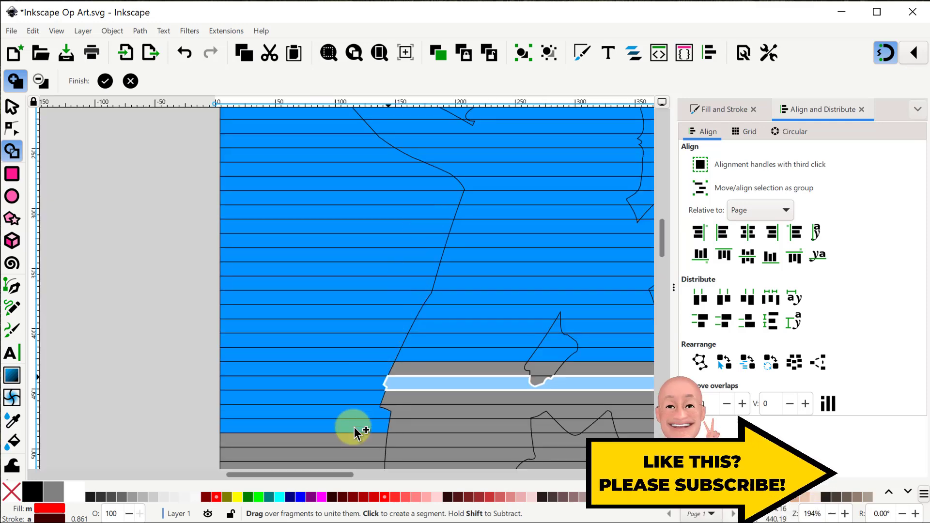
{"action": "scroll", "coordinate": [357, 368], "scroll_direction": "up", "scroll_amount": 1}
{"action": "left_click_drag", "start_coordinate": [357, 365], "coordinate": [412, 243]}
{"action": "left_click", "coordinate": [275, 363]}
{"action": "left_click_drag", "start_coordinate": [121, 315], "coordinate": [605, 373]}
{"action": "left_click", "coordinate": [455, 322]}
{"action": "left_click", "coordinate": [309, 346]}
{"action": "left_click_drag", "start_coordinate": [166, 304], "coordinate": [435, 286]}
{"action": "left_click", "coordinate": [435, 286]}
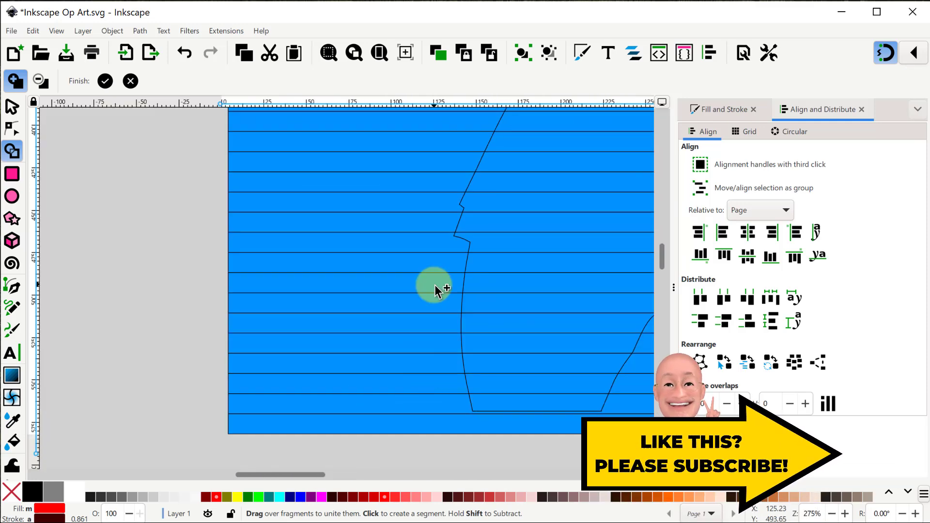
Finish the shape building and give all the resulting pieces a black stroke.
{"action": "left_click", "coordinate": [381, 53]}
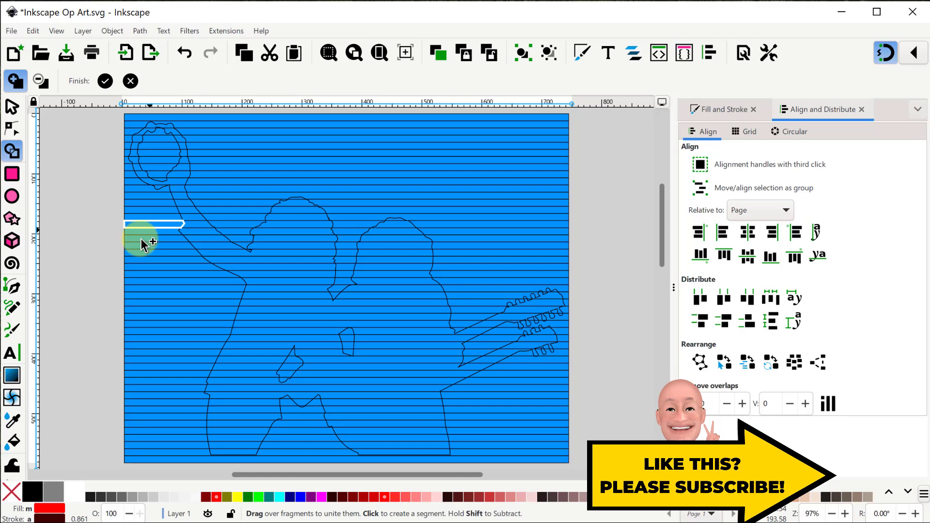
{"action": "left_click", "coordinate": [105, 81]}
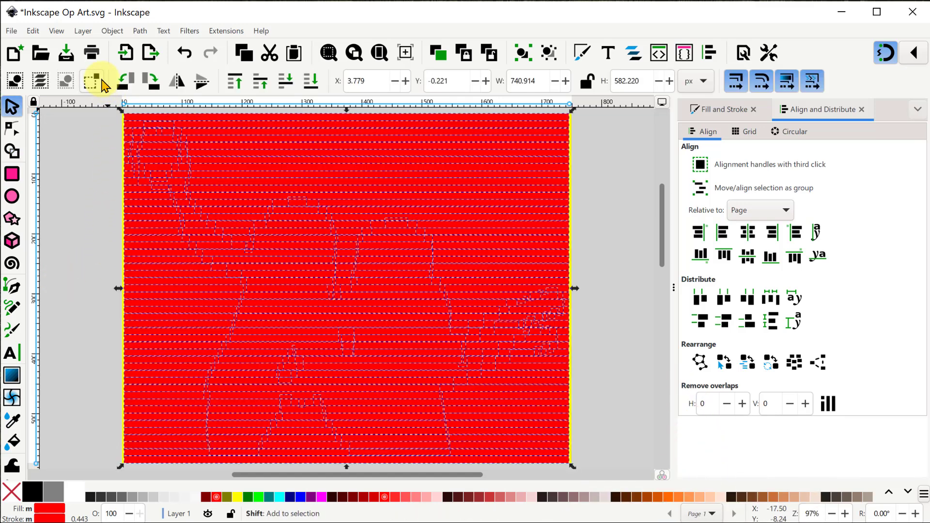
{"action": "left_click", "coordinate": [31, 493], "text": "shift"}
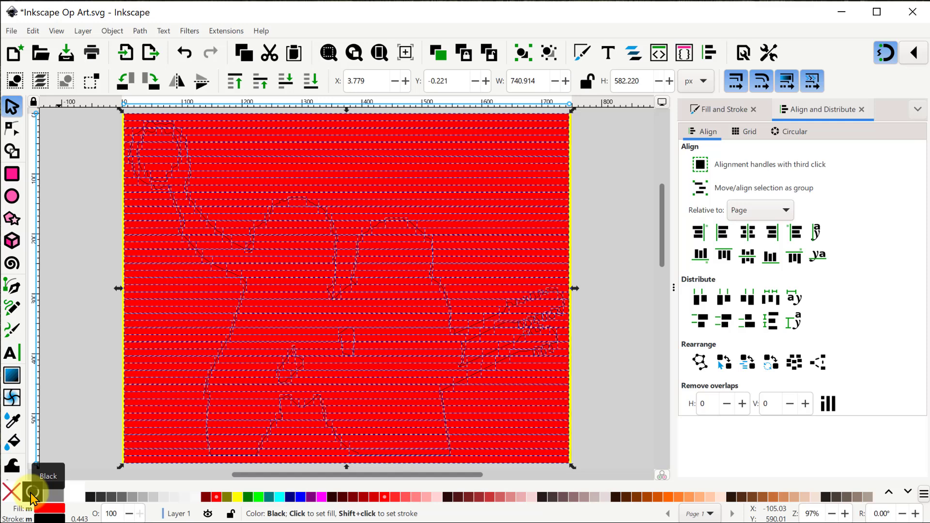
Deselect all pieces and fill only the topmost full-width stripe with black.
{"action": "left_click", "coordinate": [77, 366]}
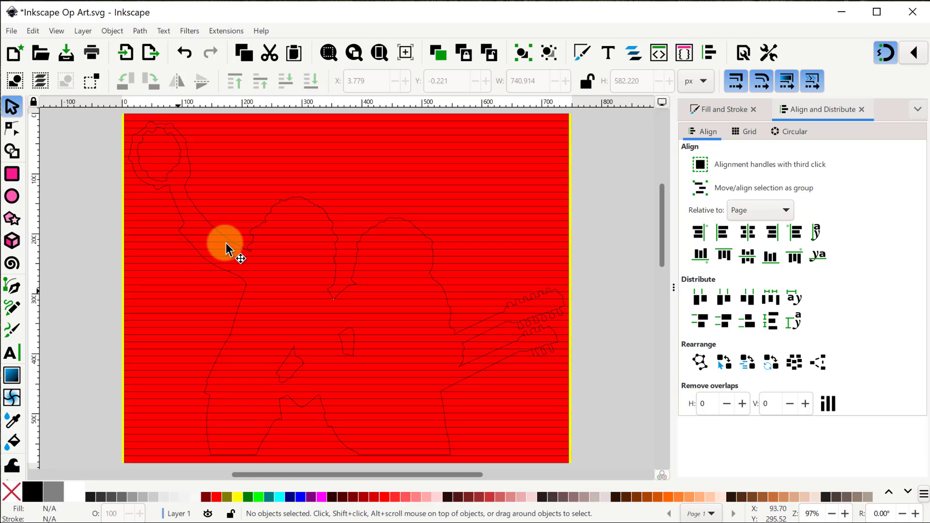
{"action": "left_click", "coordinate": [298, 117]}
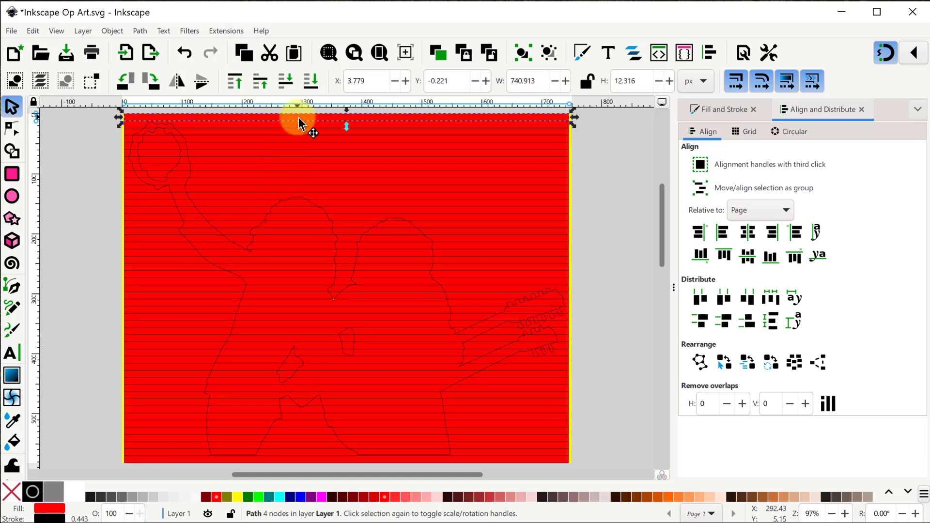
{"action": "key", "text": "d"}
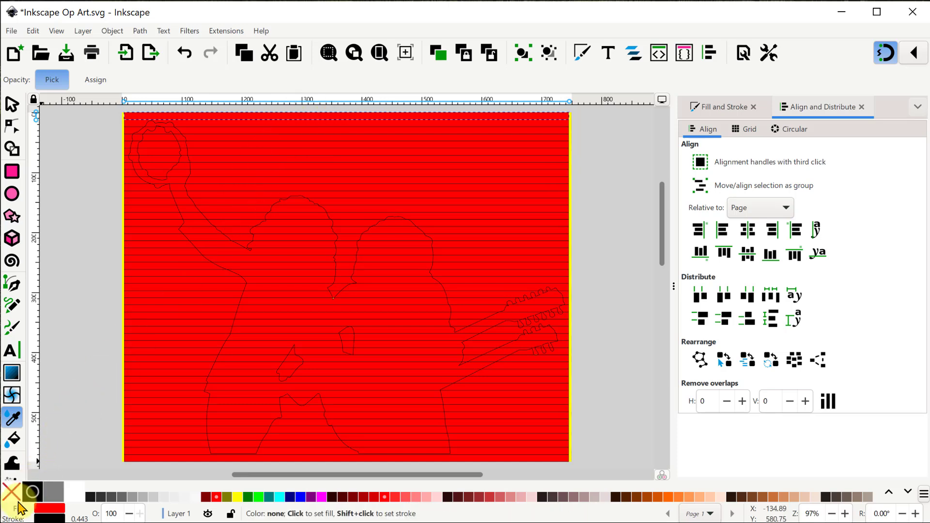
{"action": "left_click", "coordinate": [35, 492]}
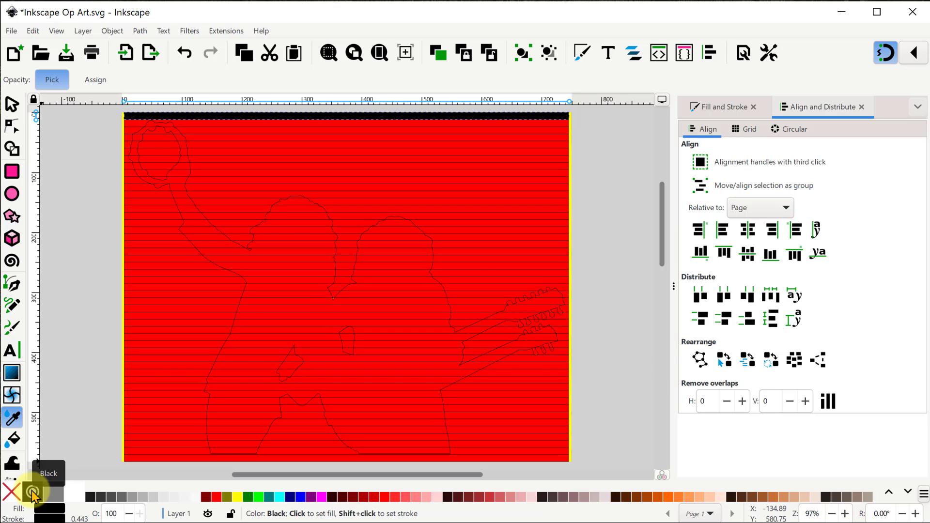
{"action": "key", "text": "s"}
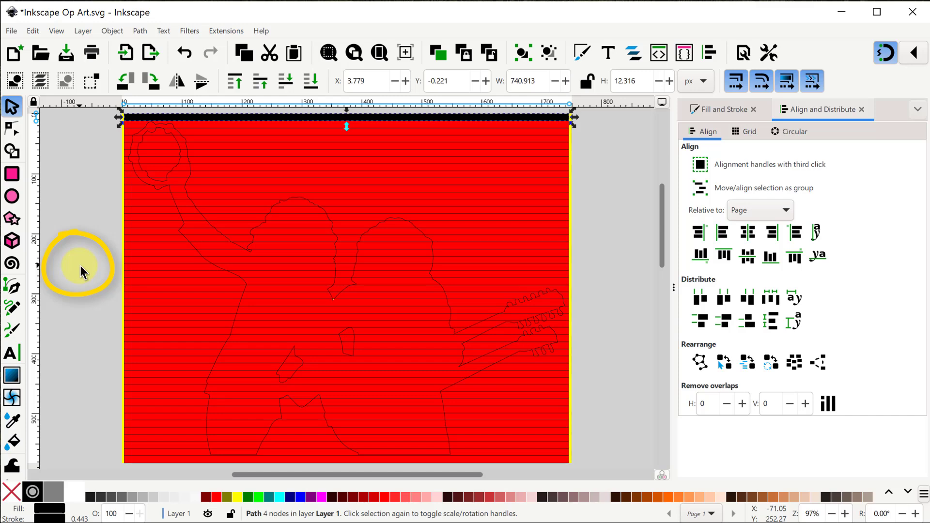
Use the Dropper to fill the long background piece of the third stripe from the page's upper edge with black.
{"action": "scroll", "coordinate": [255, 248], "scroll_direction": "up", "scroll_amount": 3}
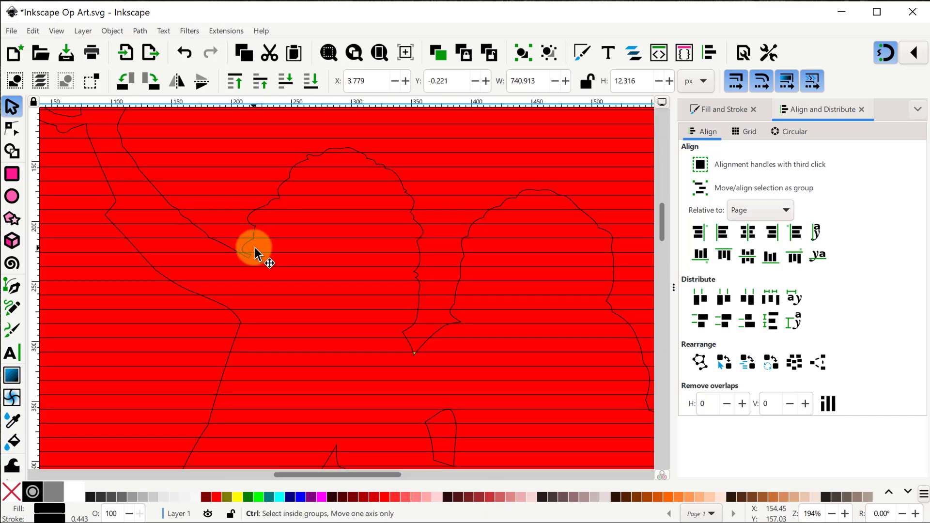
{"action": "scroll", "coordinate": [305, 344], "scroll_direction": "up", "scroll_amount": 8}
{"action": "left_click", "coordinate": [261, 269]}
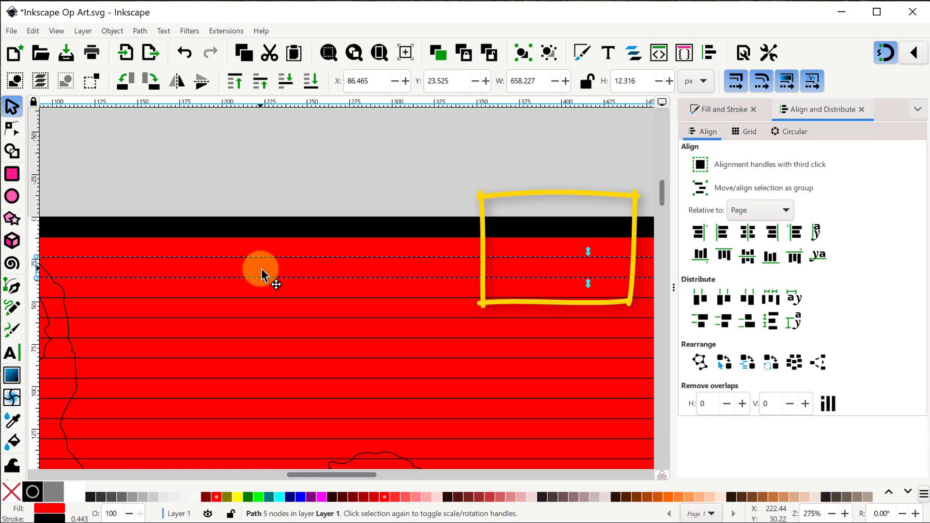
{"action": "key", "text": "d"}
{"action": "left_click", "coordinate": [262, 270]}
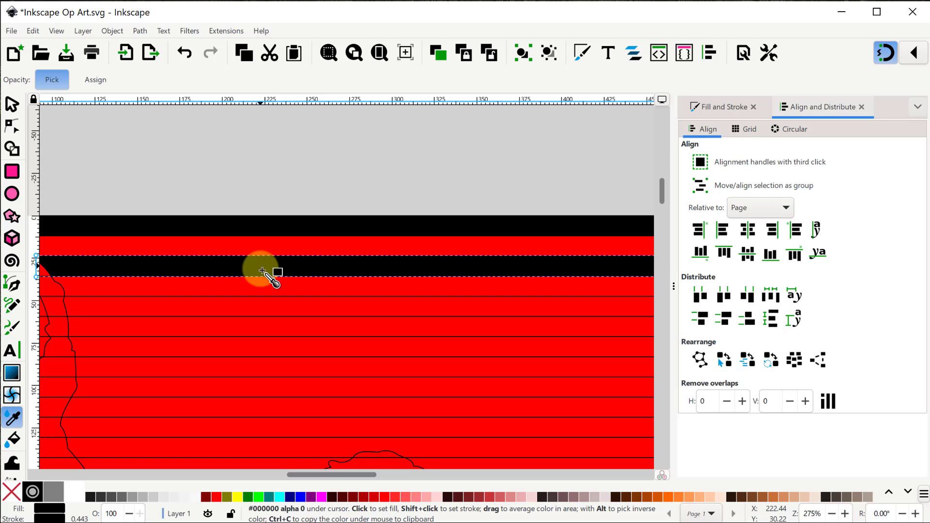
{"action": "key", "text": "s"}
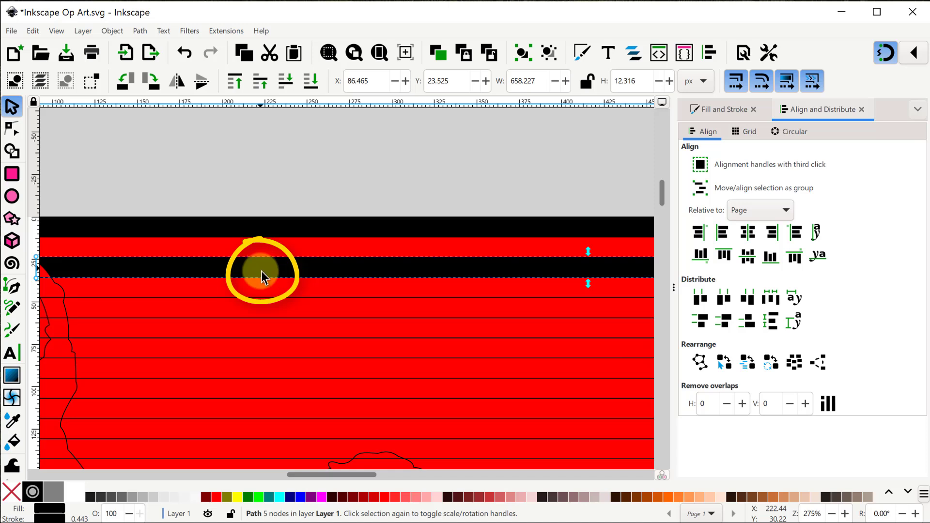
Fill the long background pieces of the fifth and seventh stripes from the page's upper edge with black using the Dropper.
{"action": "left_click", "coordinate": [263, 306]}
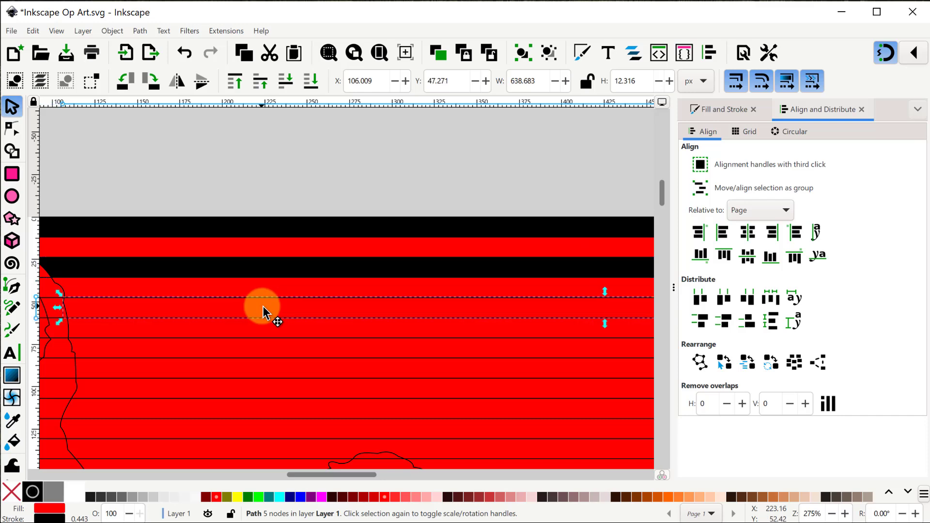
{"action": "key", "text": "d"}
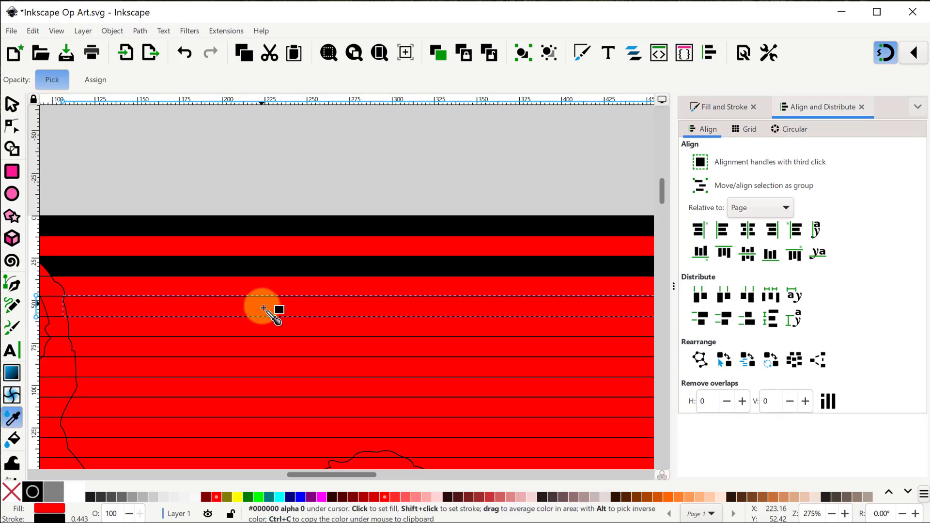
{"action": "left_click", "coordinate": [264, 308]}
{"action": "key", "text": "s"}
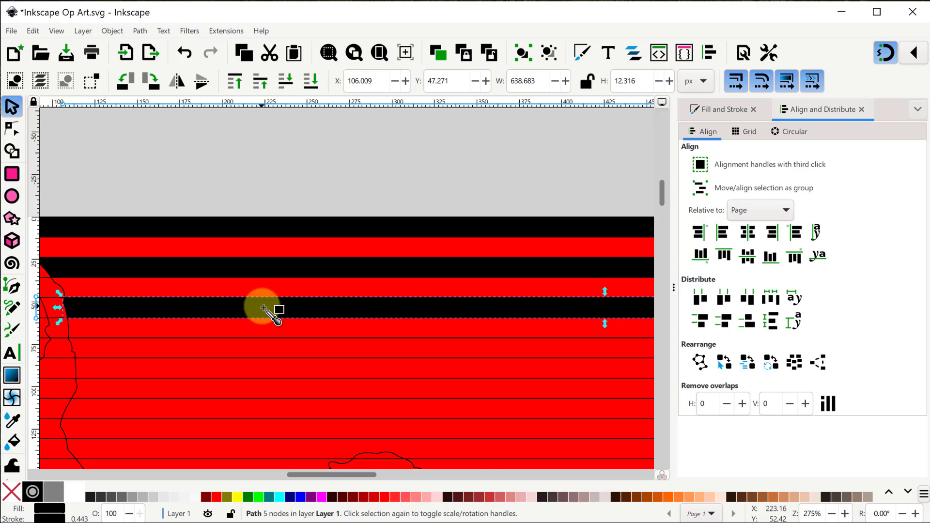
{"action": "left_click", "coordinate": [264, 348]}
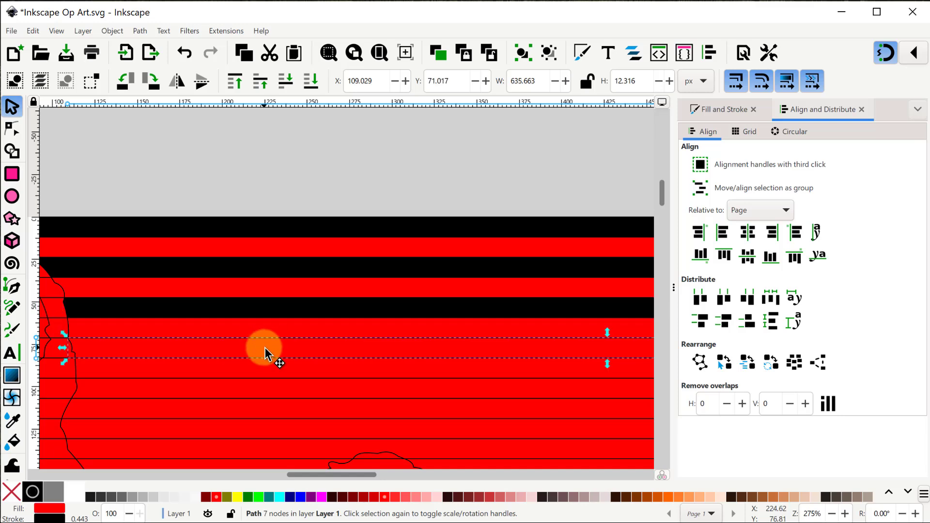
{"action": "key", "text": "d"}
{"action": "left_click", "coordinate": [265, 307]}
{"action": "key", "text": "s"}
Continue filling every second background stripe with black down through the gap between the raised arm and the first head.
{"action": "scroll", "coordinate": [265, 348], "scroll_direction": "down", "scroll_amount": 2}
{"action": "left_click", "coordinate": [252, 372]}
{"action": "scroll", "coordinate": [252, 372], "scroll_direction": "down", "scroll_amount": 2}
{"action": "left_click", "coordinate": [222, 390]}
Fill every second background stripe piece between the page's left edge and the raised arm with black, using the Dropper.
{"action": "left_click", "coordinate": [160, 214]}
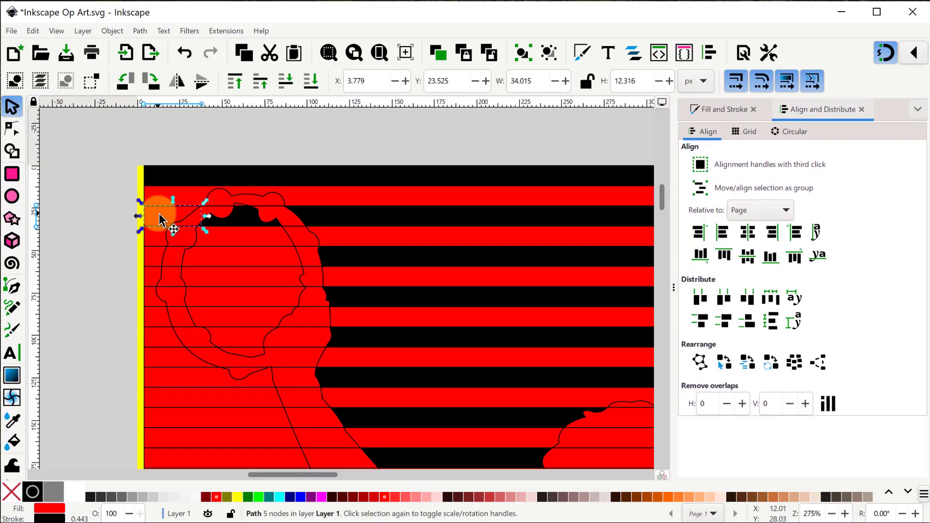
{"action": "key", "text": "d"}
{"action": "left_click", "coordinate": [234, 297]}
{"action": "key", "text": "s"}
{"action": "left_click", "coordinate": [166, 336]}
{"action": "scroll", "coordinate": [218, 416], "scroll_direction": "down", "scroll_amount": 3}
{"action": "left_click", "coordinate": [254, 401]}
{"action": "scroll", "coordinate": [253, 401], "scroll_direction": "down", "scroll_amount": 3}
{"action": "left_click", "coordinate": [290, 419]}
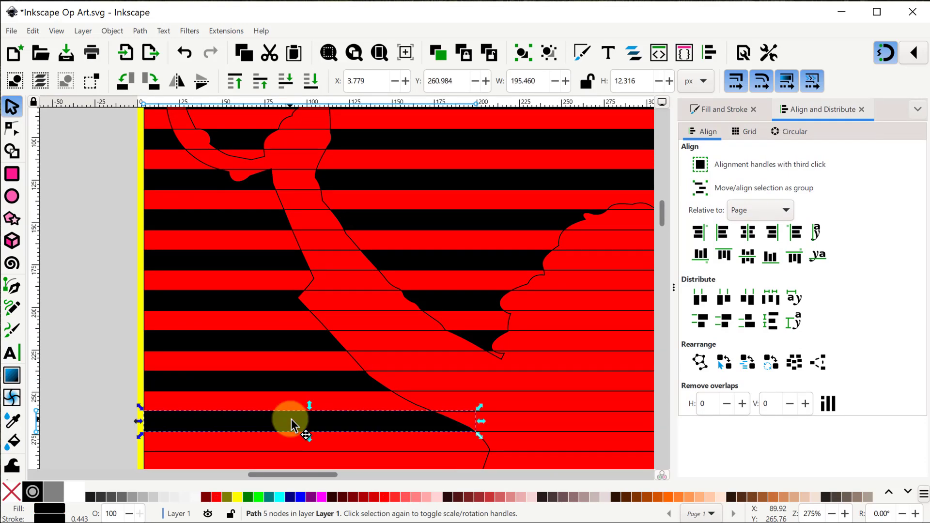
Fill every second background stripe piece beside the left musician's body with black down towards the page's lower edge.
{"action": "scroll", "coordinate": [291, 420], "scroll_direction": "down", "scroll_amount": 6}
{"action": "left_click", "coordinate": [299, 284]}
{"action": "scroll", "coordinate": [300, 284], "scroll_direction": "down", "scroll_amount": 2}
{"action": "left_click", "coordinate": [291, 347]}
{"action": "left_click", "coordinate": [300, 361]}
{"action": "scroll", "coordinate": [317, 411], "scroll_direction": "up", "scroll_amount": 13}
Fill alternate background stripe pieces on the right side of the first head with black, sampling the colour with the Dropper.
{"action": "left_click", "coordinate": [372, 328]}
{"action": "key", "text": "d"}
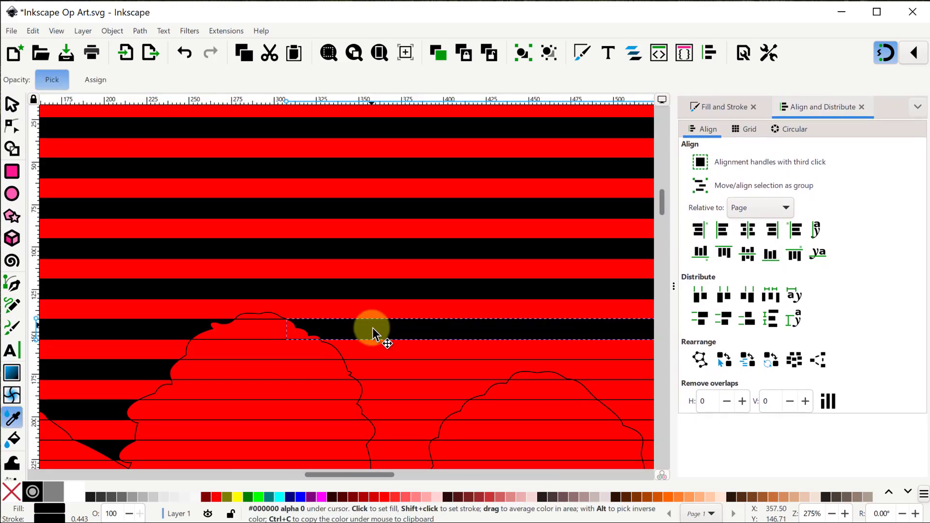